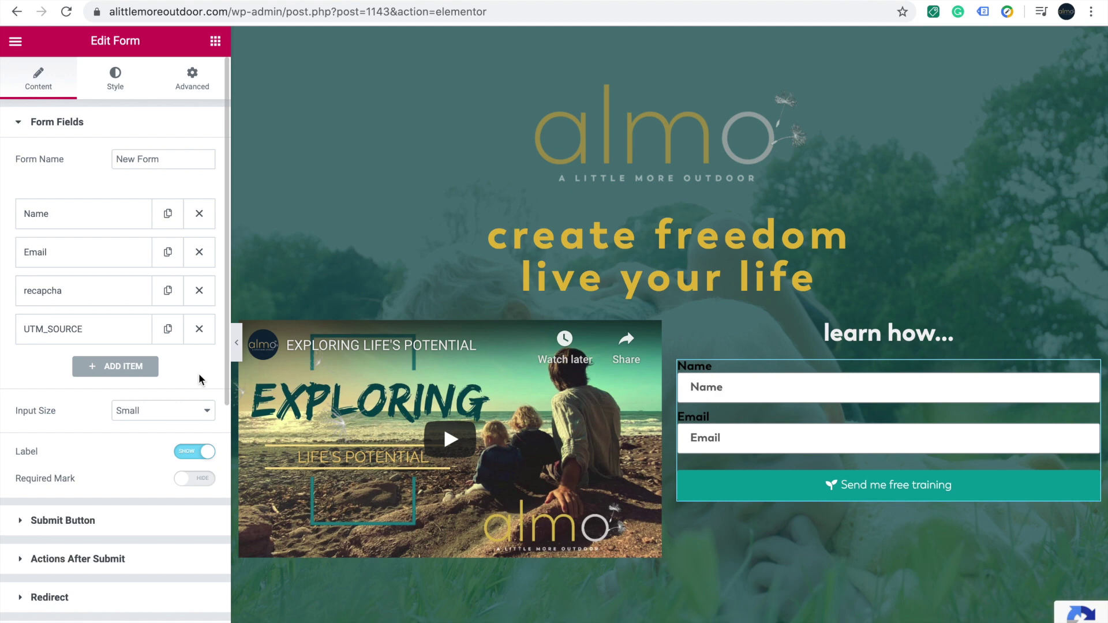
Review the form's field list and the AWeber field mapping, including the list, tags and UTM entries.
scroll(199, 374, down, 1)
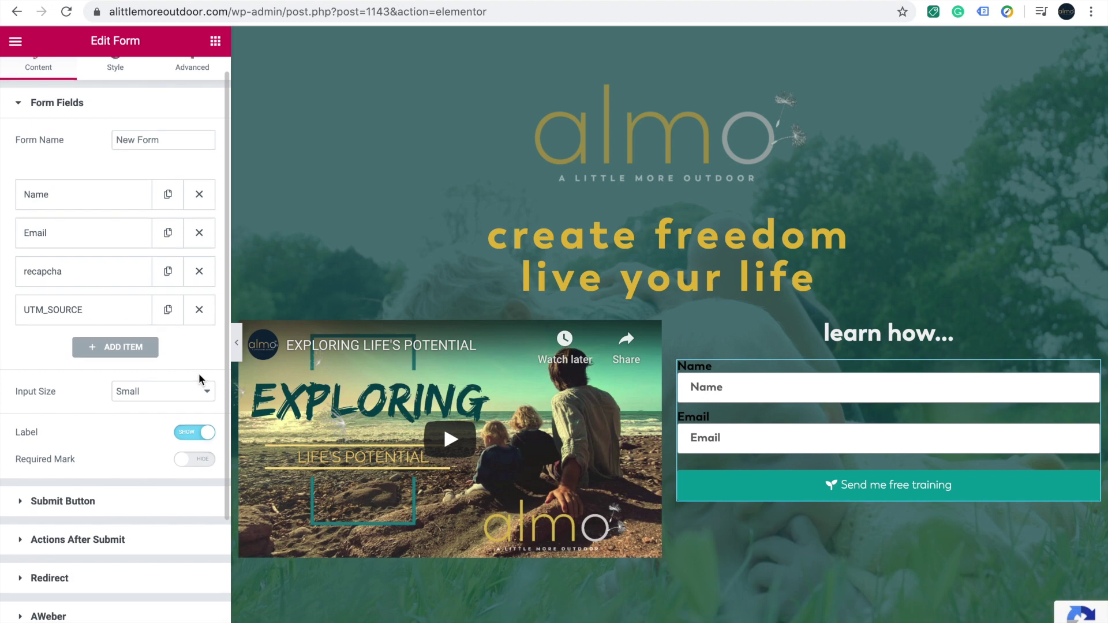
scroll(200, 378, up, 1)
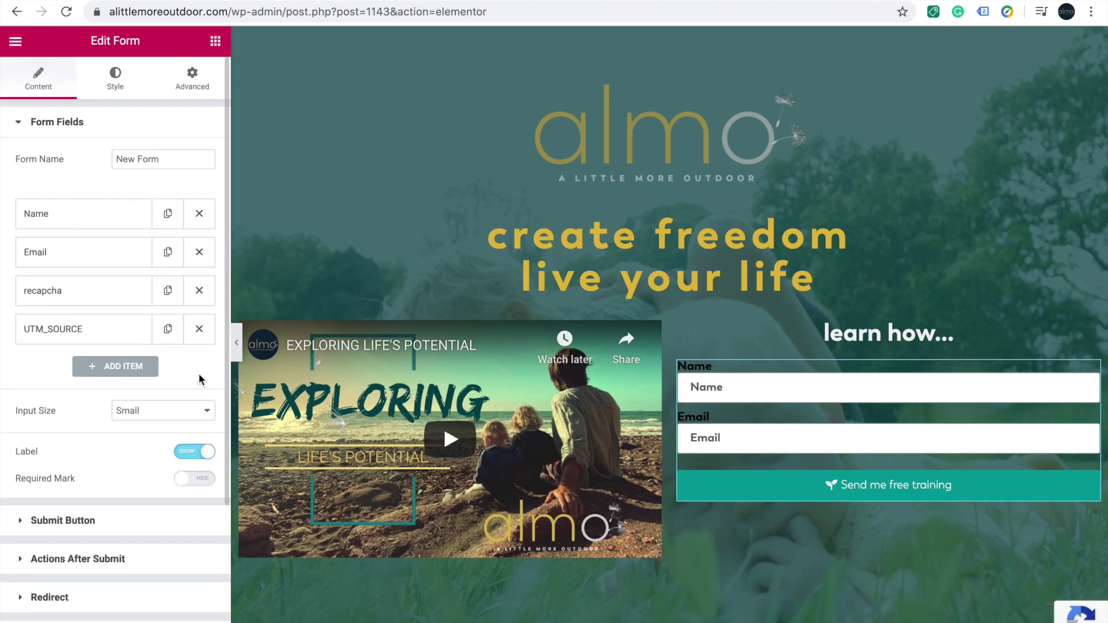
scroll(198, 375, down, 5)
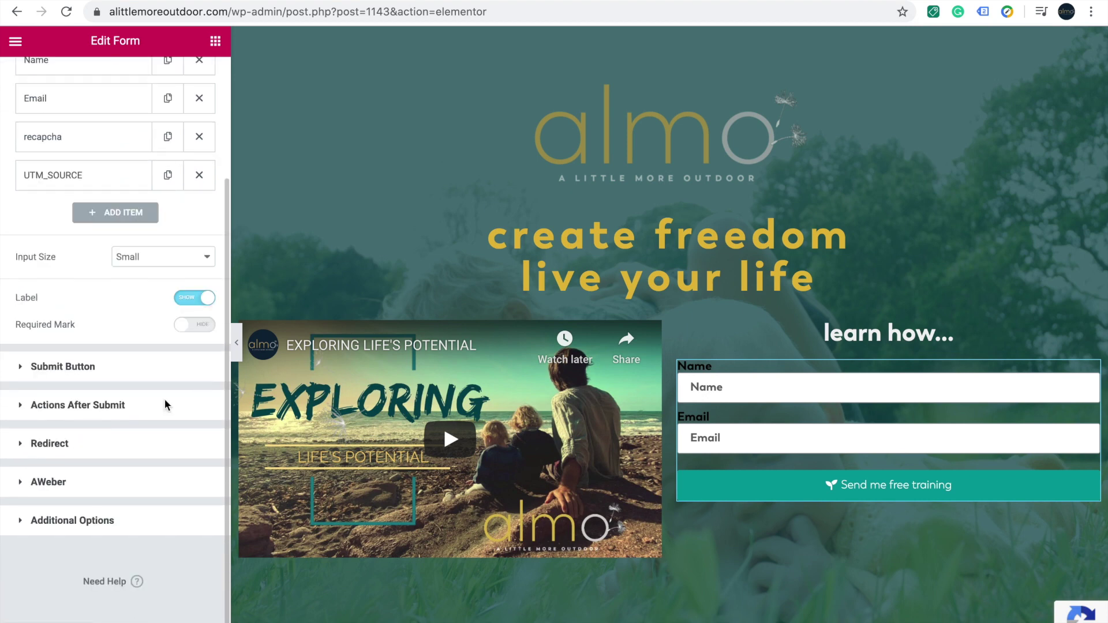
click(25, 482)
scroll(107, 502, down, 3)
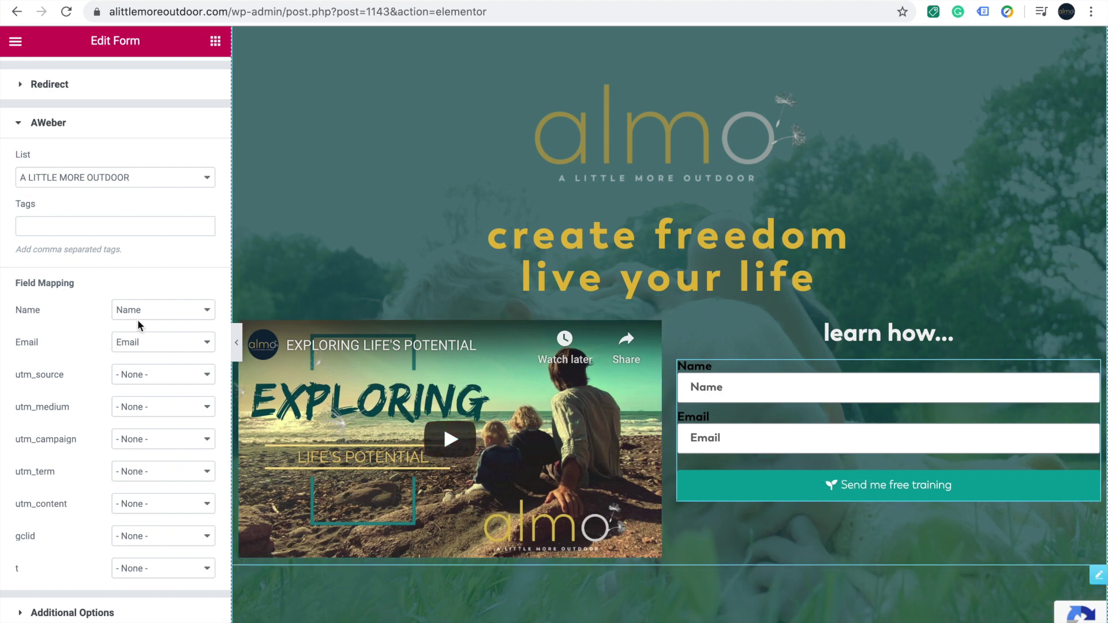
scroll(137, 321, up, 3)
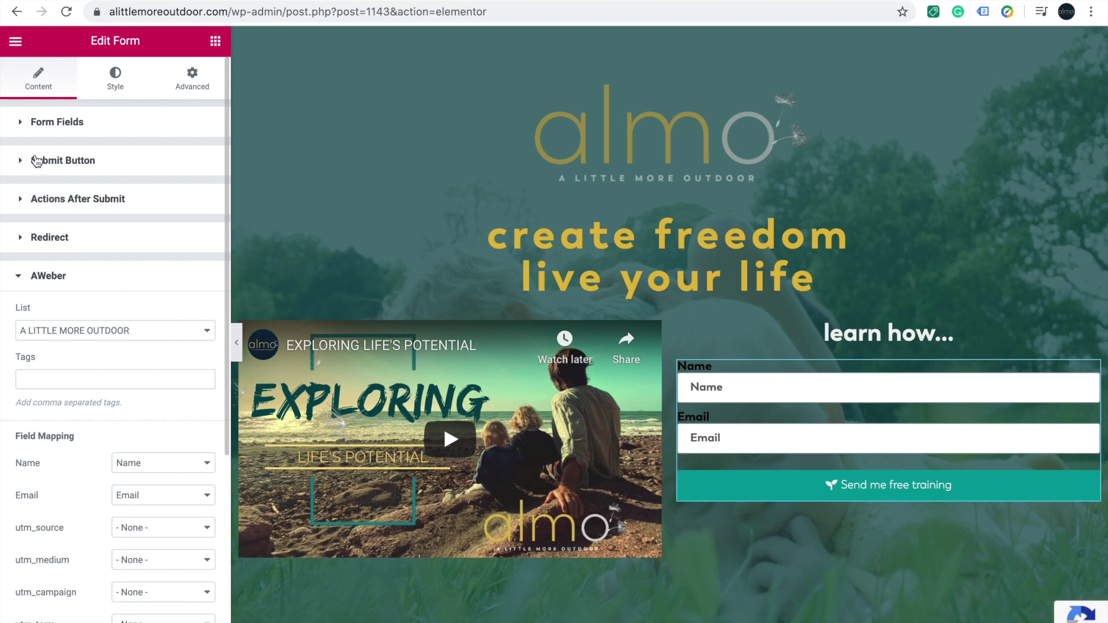
click(21, 123)
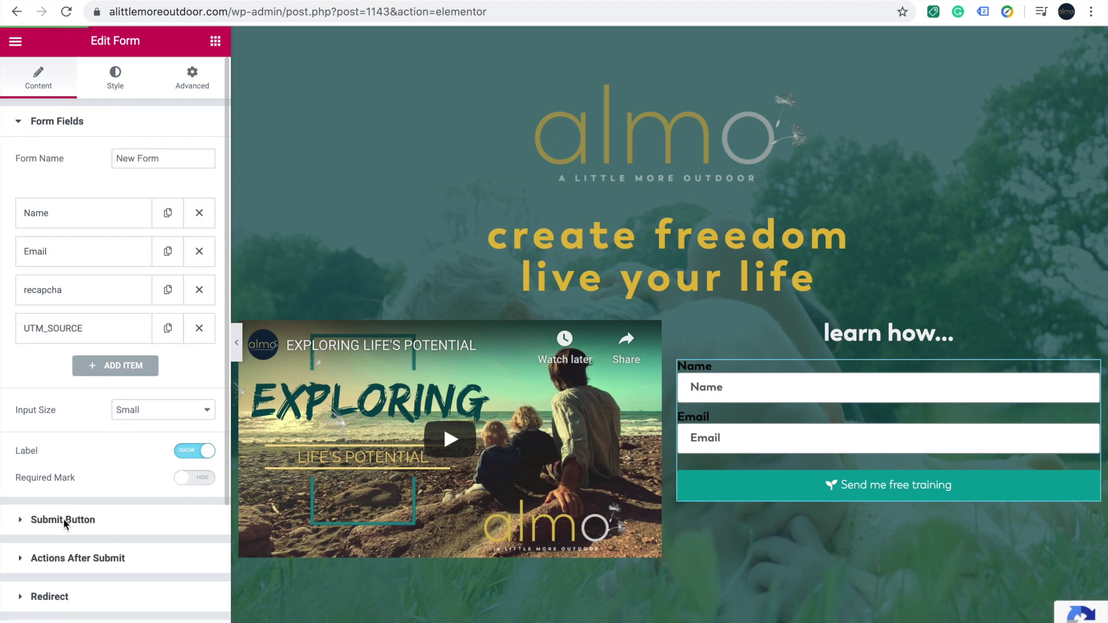
Map the utm_source entry in the AWeber field mapping to the form's UTM_SOURCE field.
scroll(64, 519, down, 3)
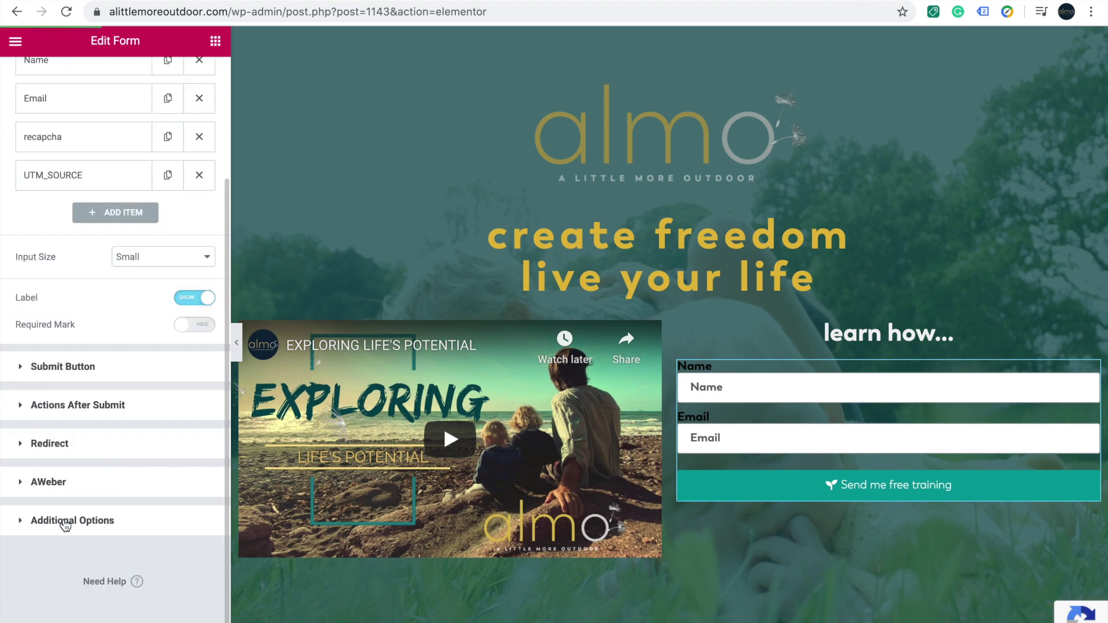
click(32, 483)
scroll(67, 519, down, 3)
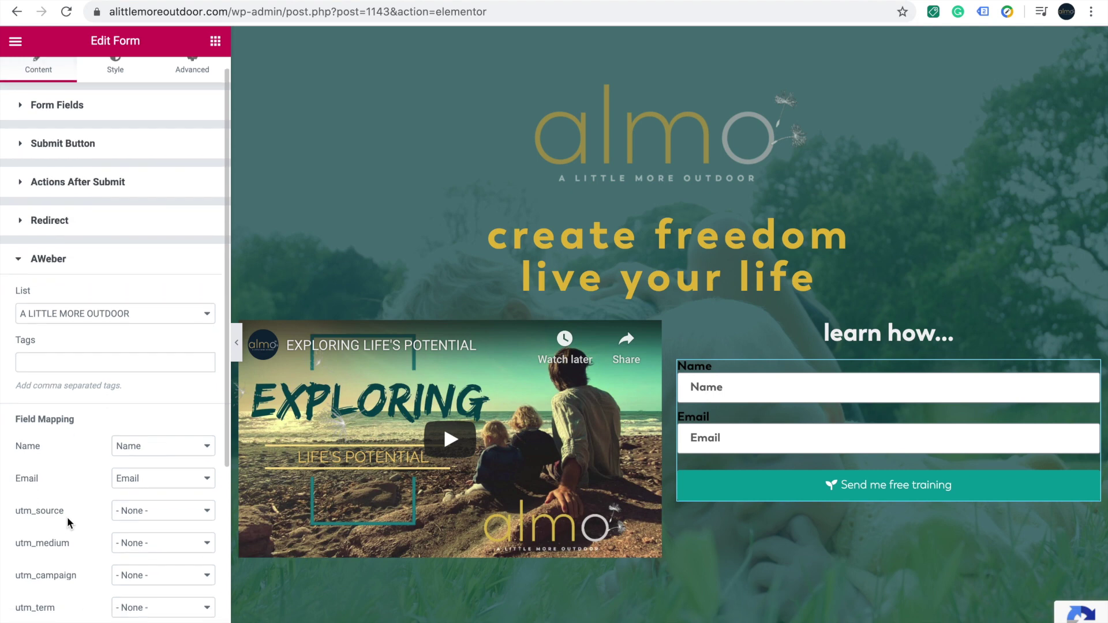
scroll(67, 521, down, 1)
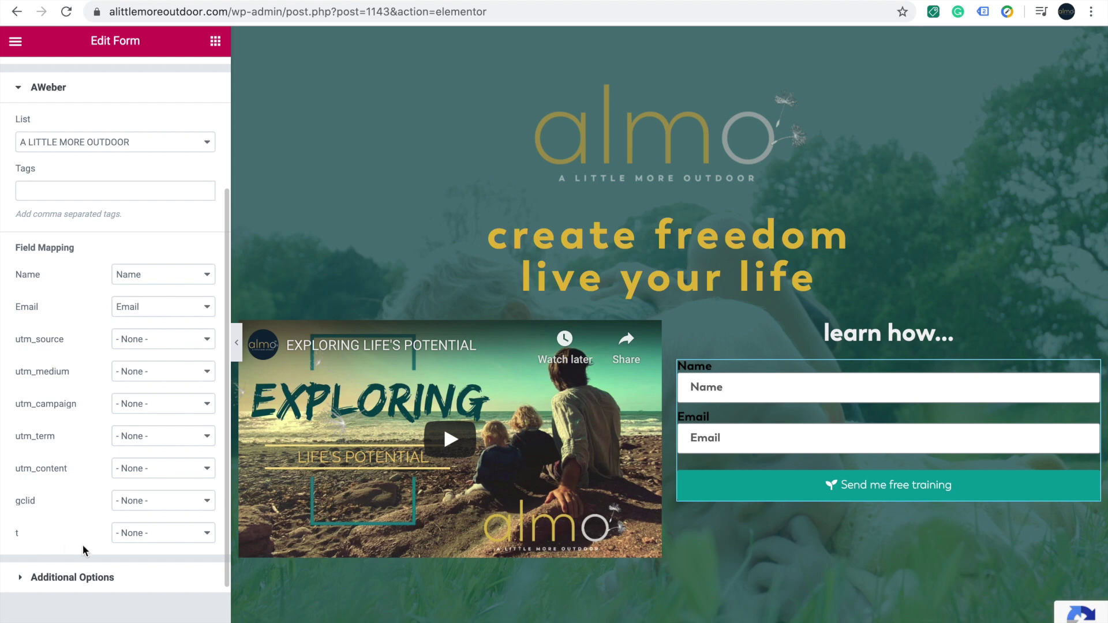
click(152, 339)
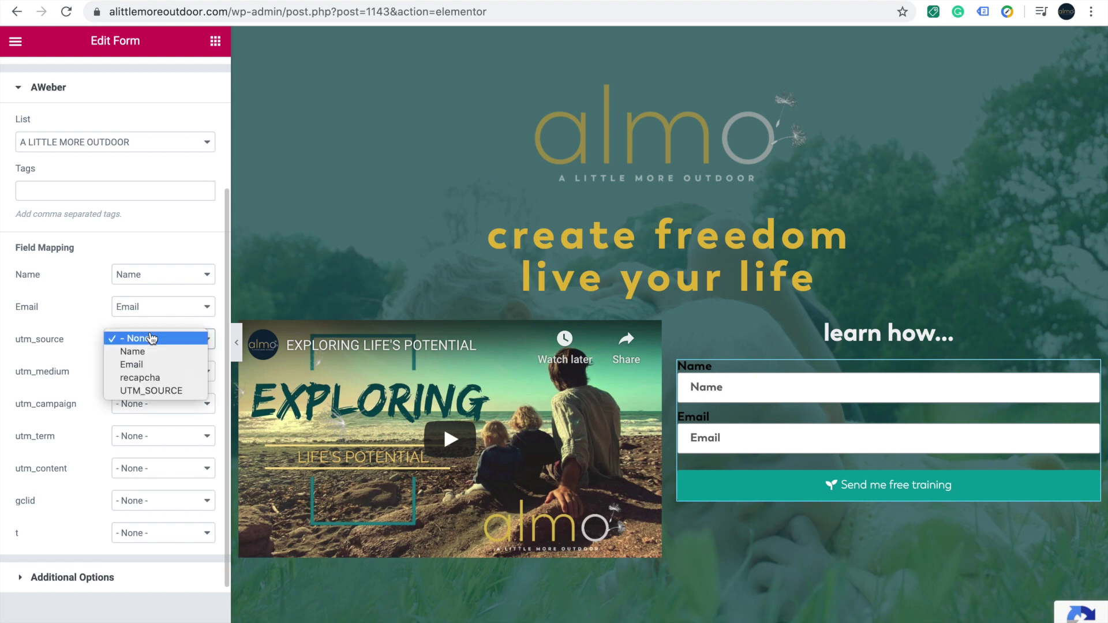
click(150, 391)
Add a new item to the form fields after UTM_SOURCE and set its type to Hidden.
scroll(99, 292, up, 3)
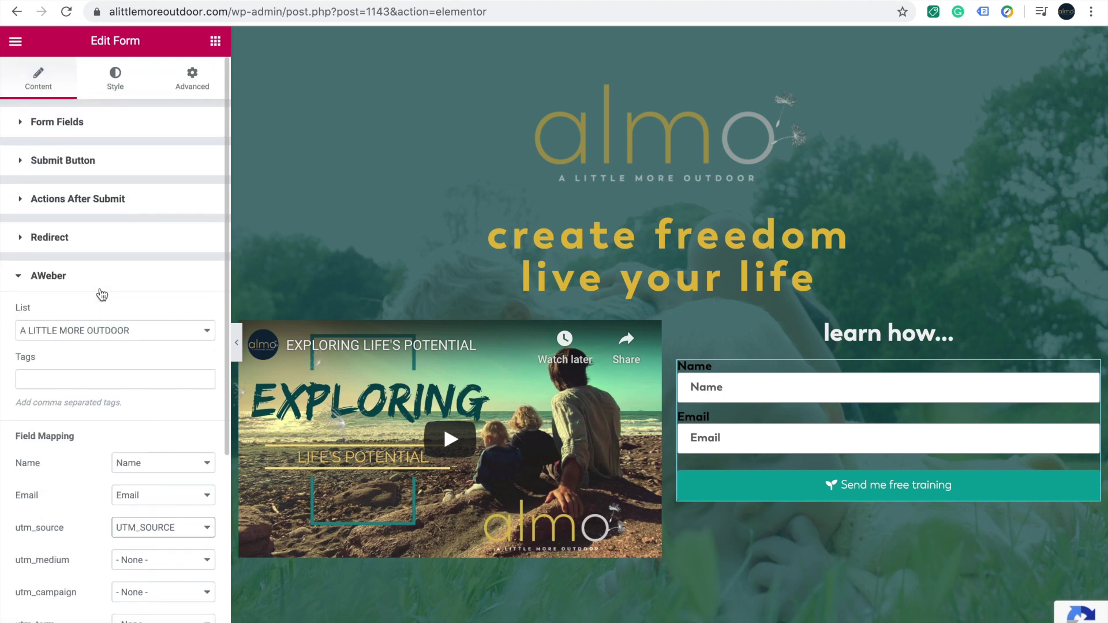
click(79, 134)
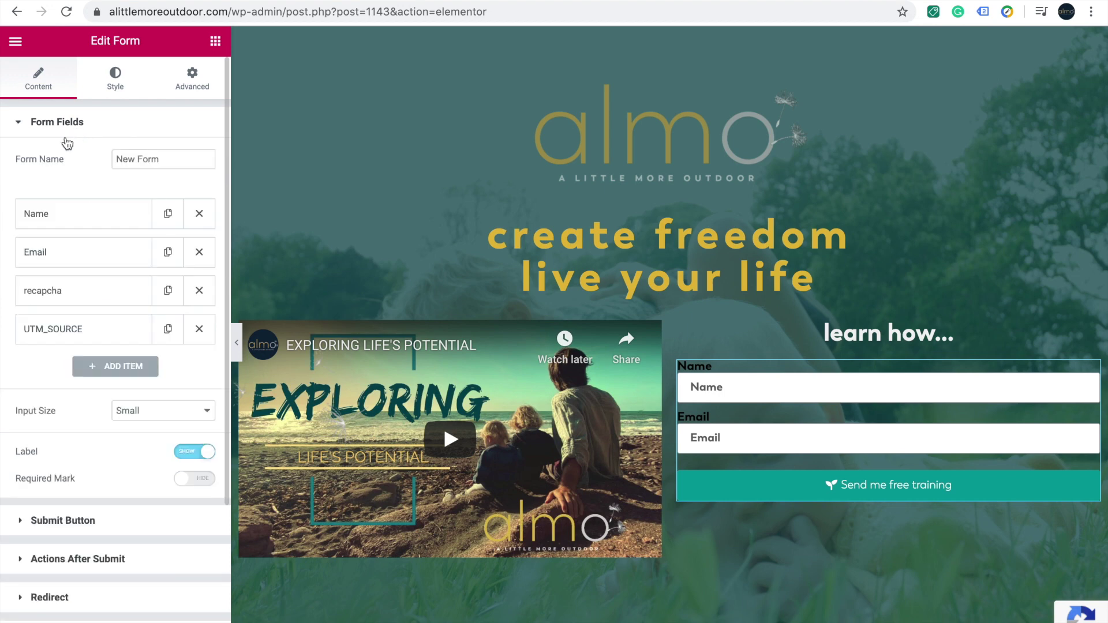
click(101, 370)
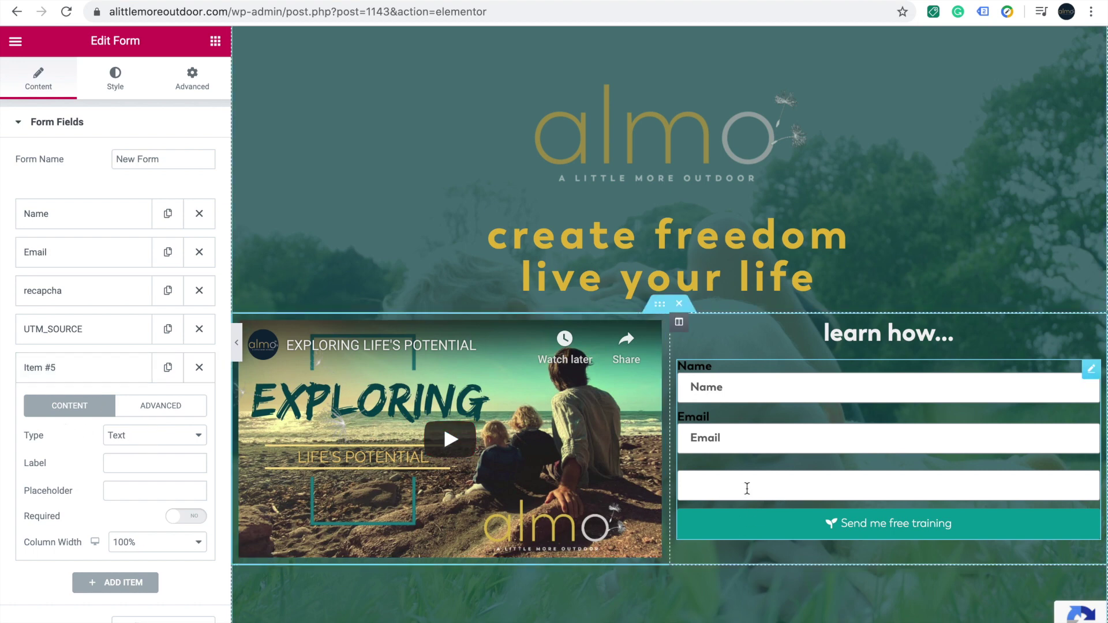
click(167, 441)
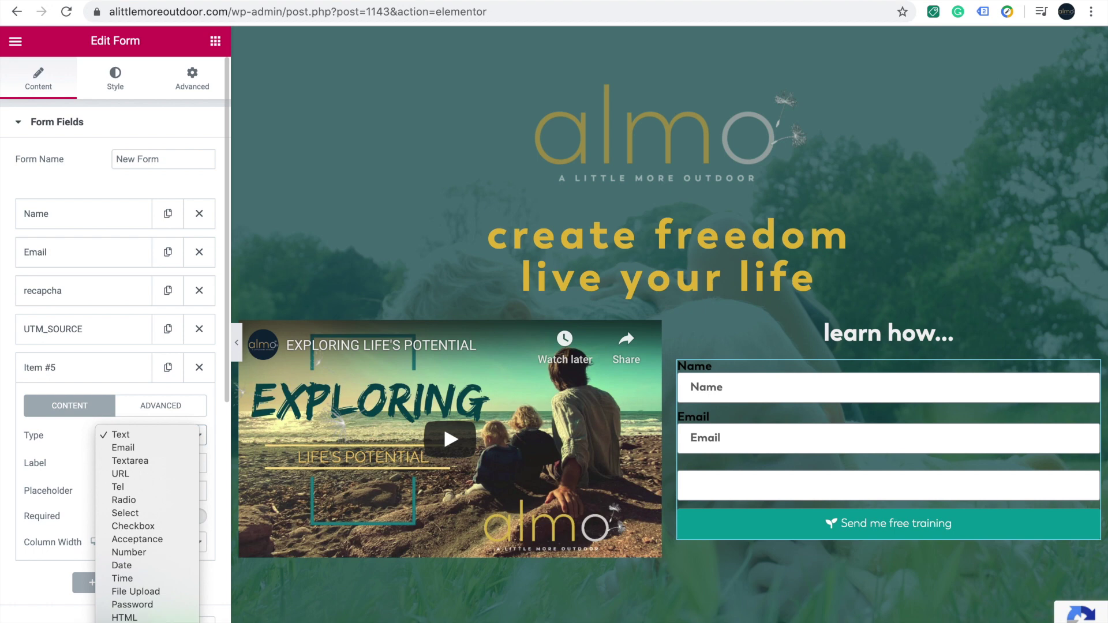
click(124, 617)
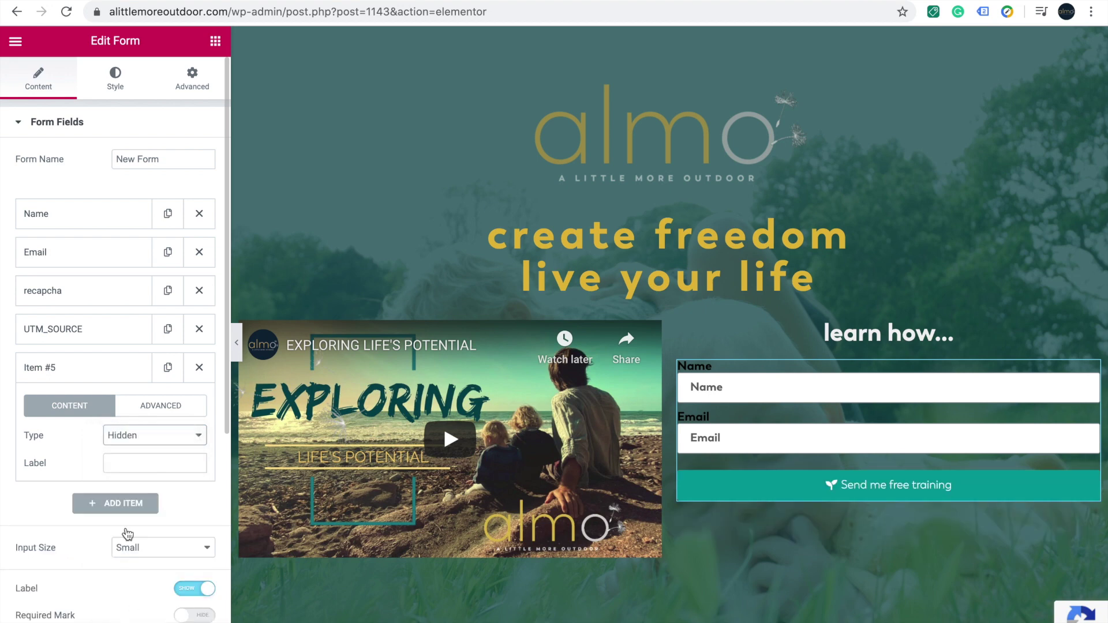
Copy the field name utm_medium from the AWeber field mapping for use as the hidden item's label.
click(138, 459)
scroll(136, 547, down, 5)
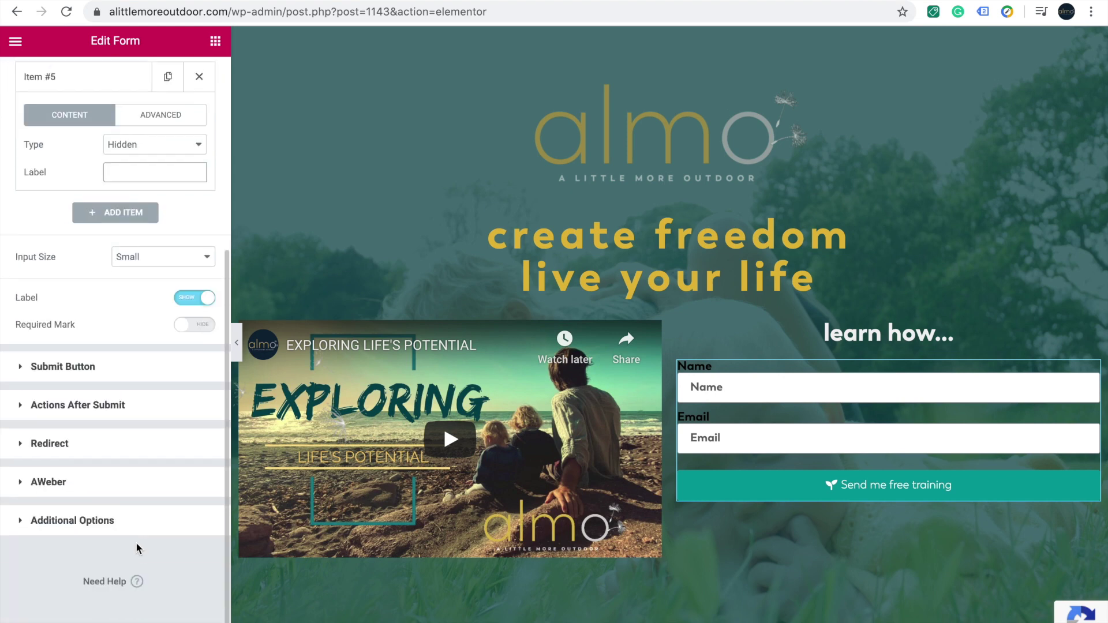
click(28, 492)
click(26, 486)
scroll(58, 514, down, 1)
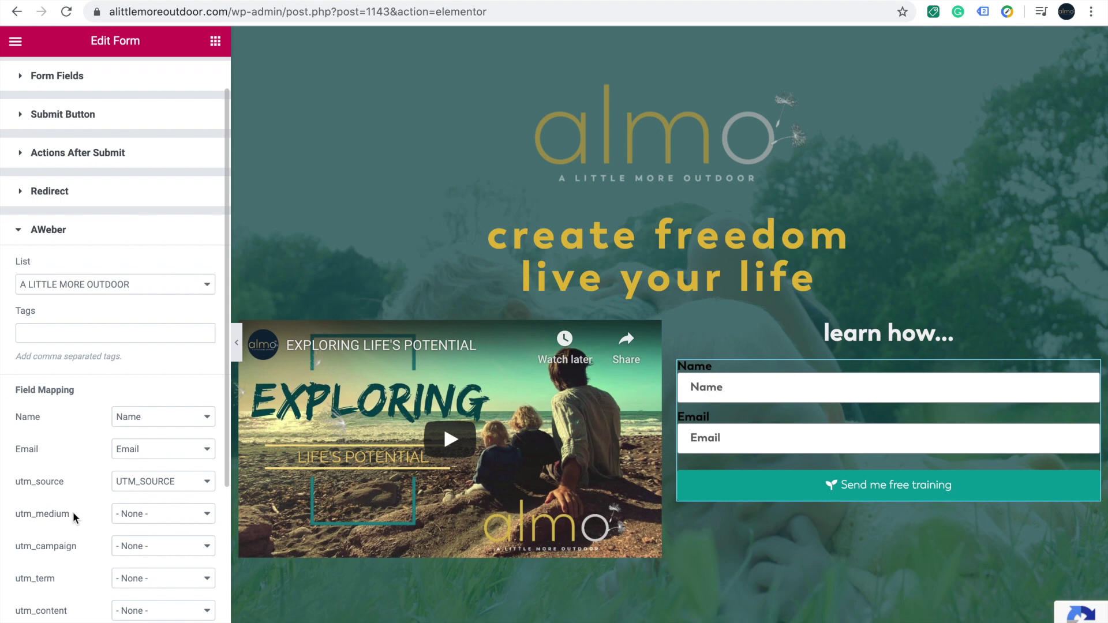
drag(71, 510, 15, 513)
right_click(16, 515)
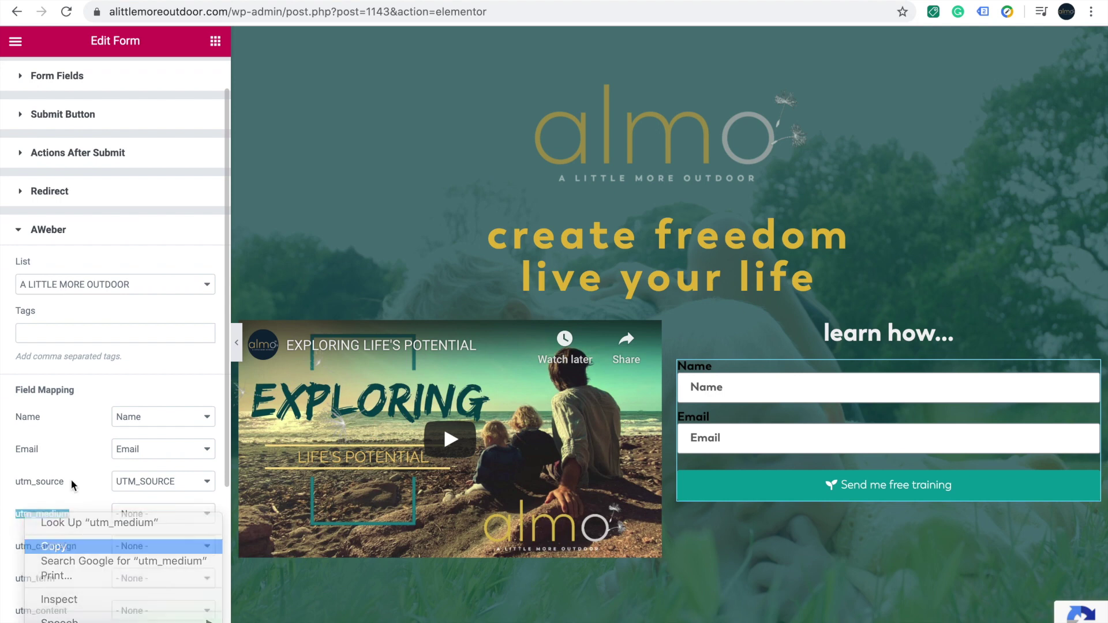
click(54, 546)
Paste utm_medium as the label of the new hidden form item.
scroll(136, 337, up, 2)
click(38, 132)
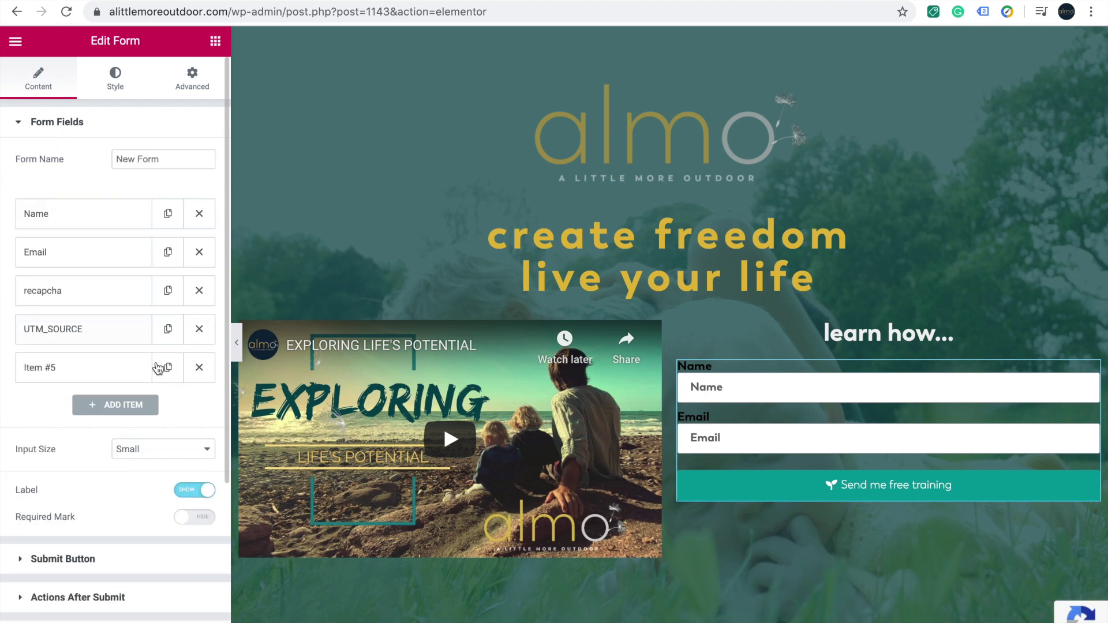
click(138, 370)
click(160, 462)
right_click(160, 462)
click(185, 527)
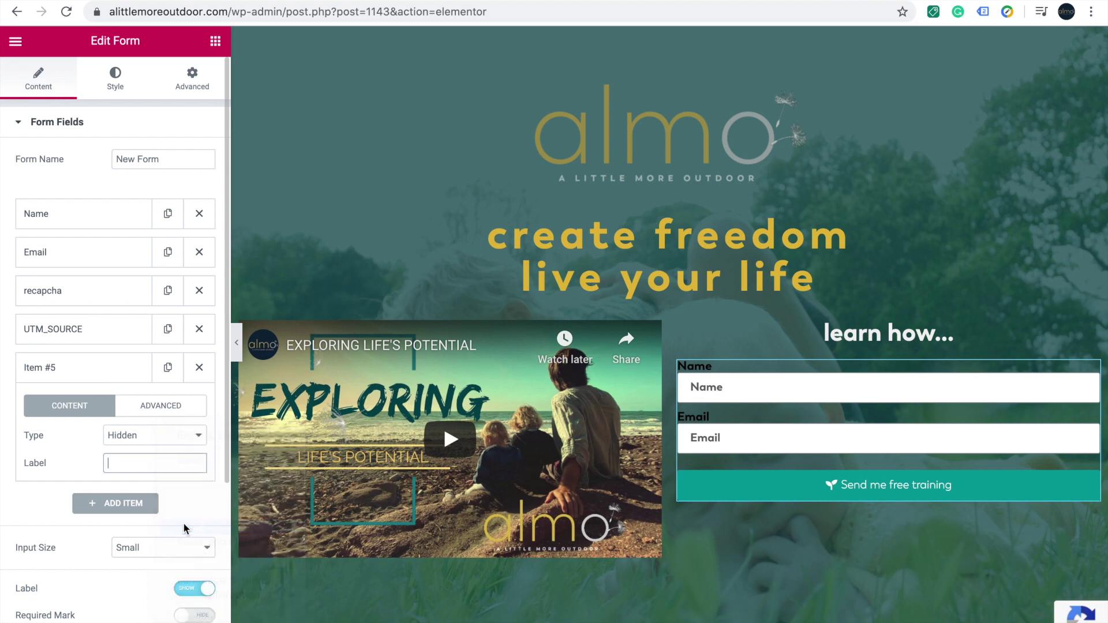
Set the utm_medium field's default value to the dynamic Request Parameter tag from the Site group.
click(164, 411)
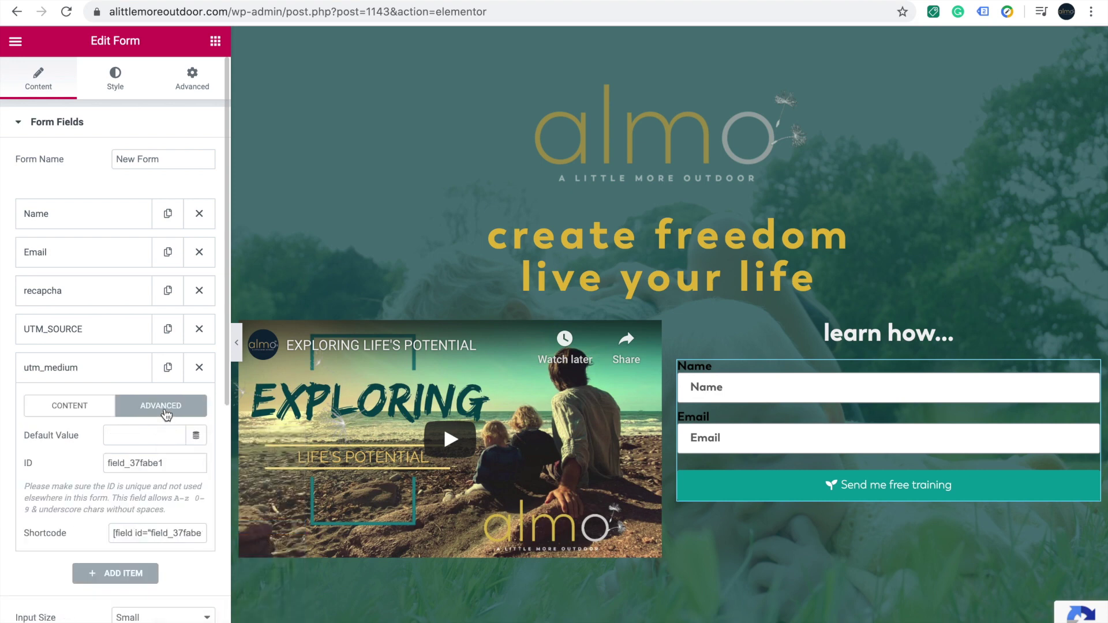
click(196, 436)
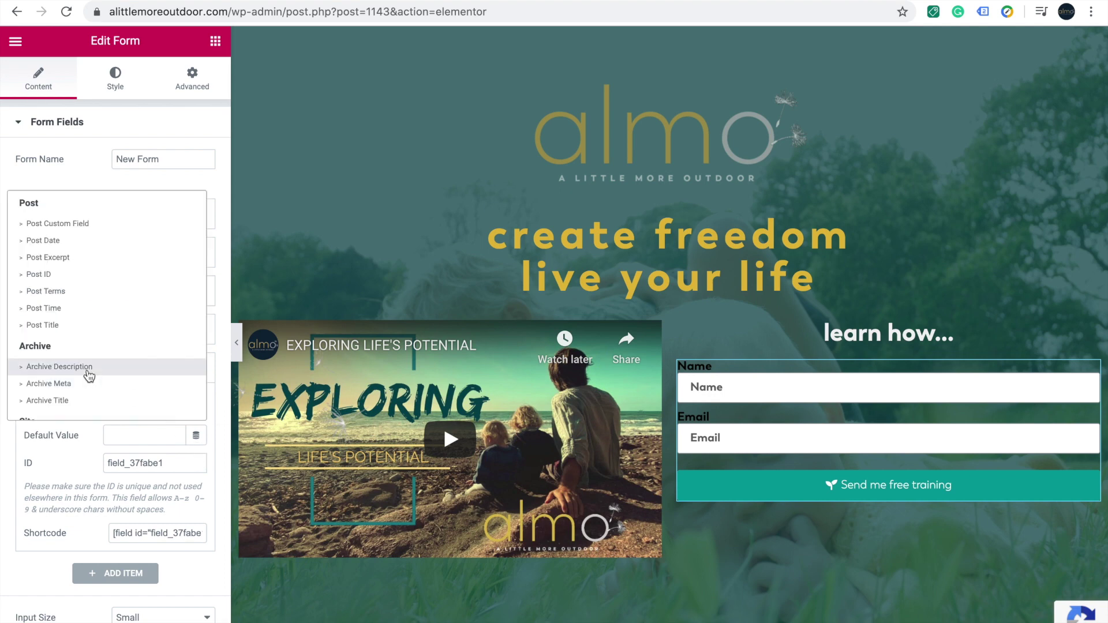
scroll(88, 377, down, 1)
scroll(88, 376, down, 3)
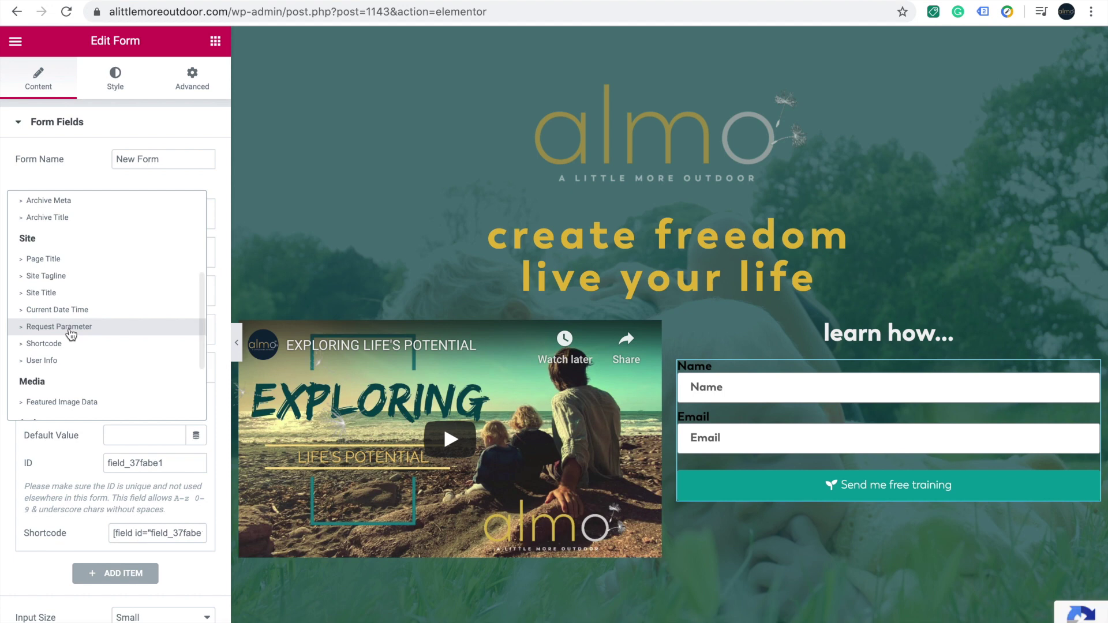
click(71, 328)
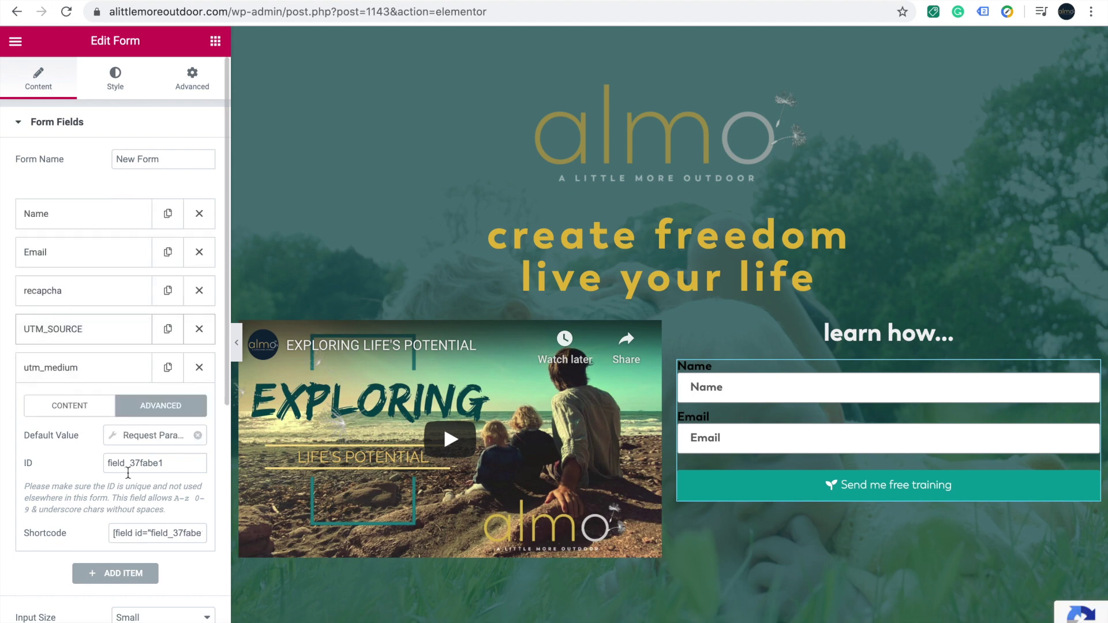
Configure the Request Parameter tag with type Get and the parameter name utm_medium.
click(116, 435)
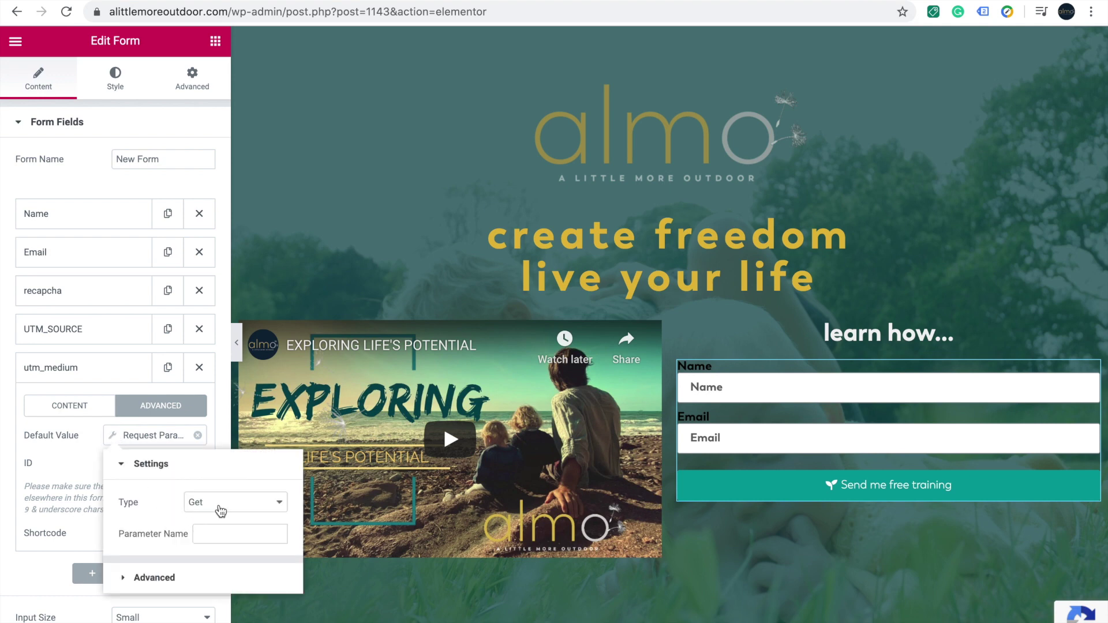
click(220, 511)
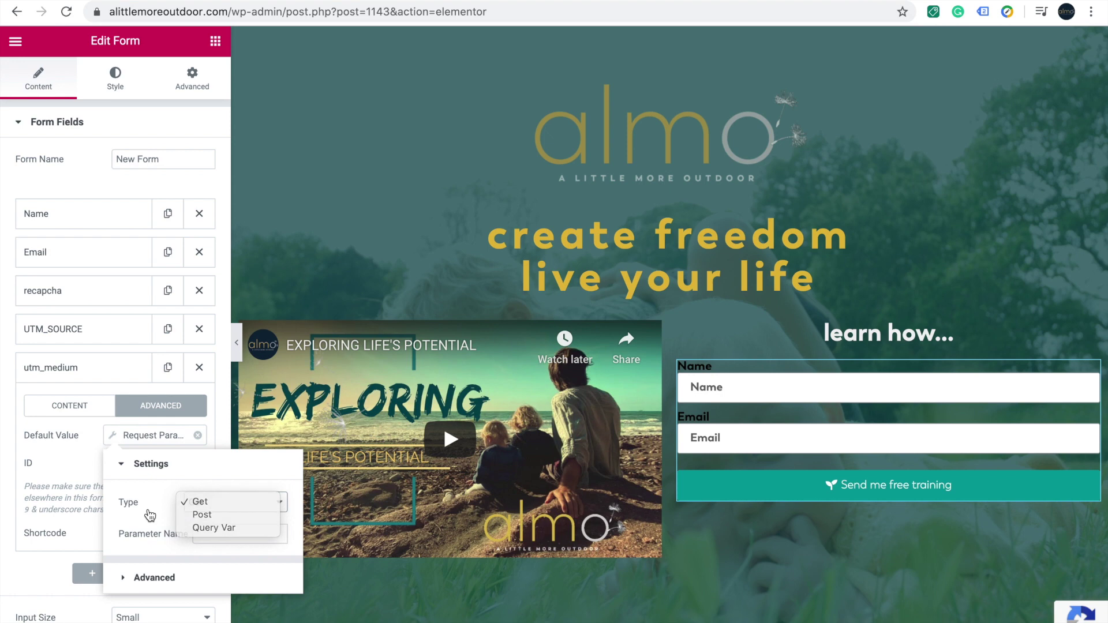
key(Escape)
click(217, 536)
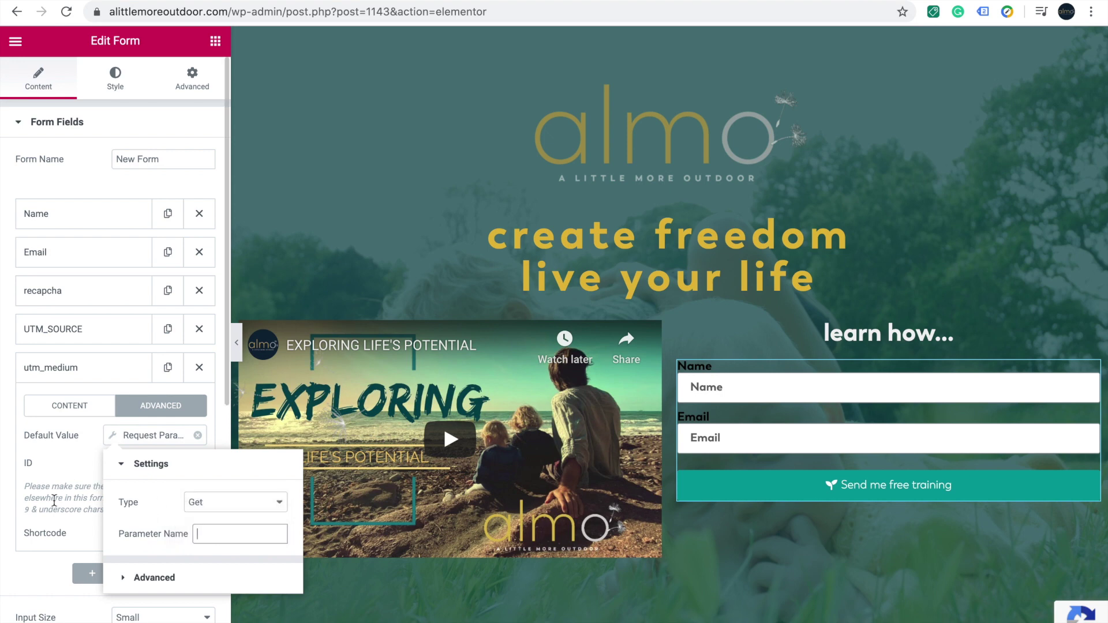
right_click(208, 532)
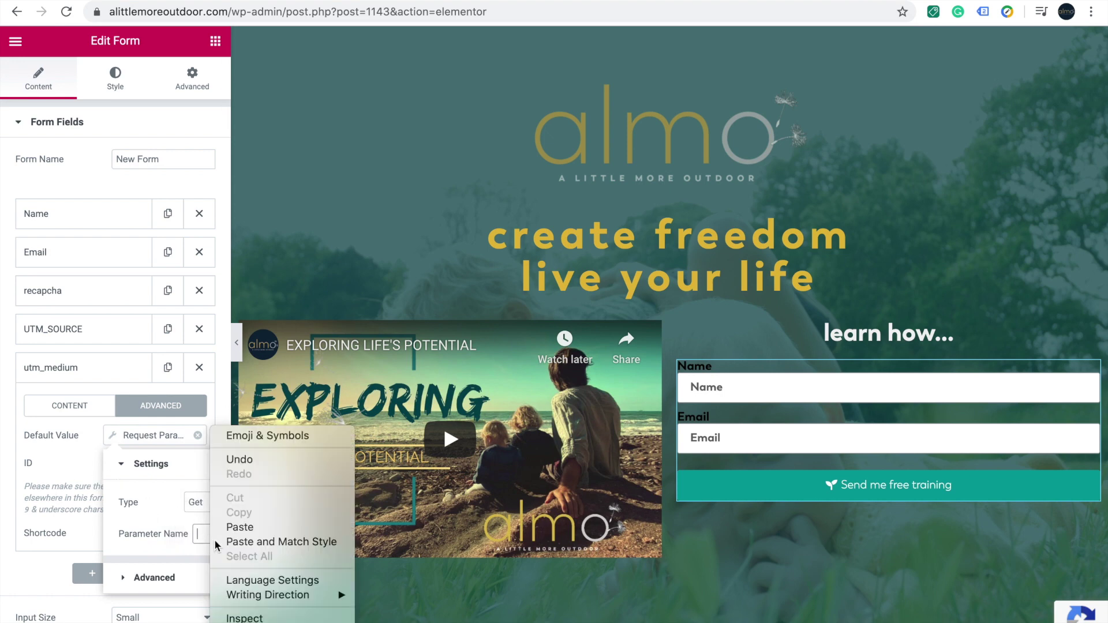
click(246, 530)
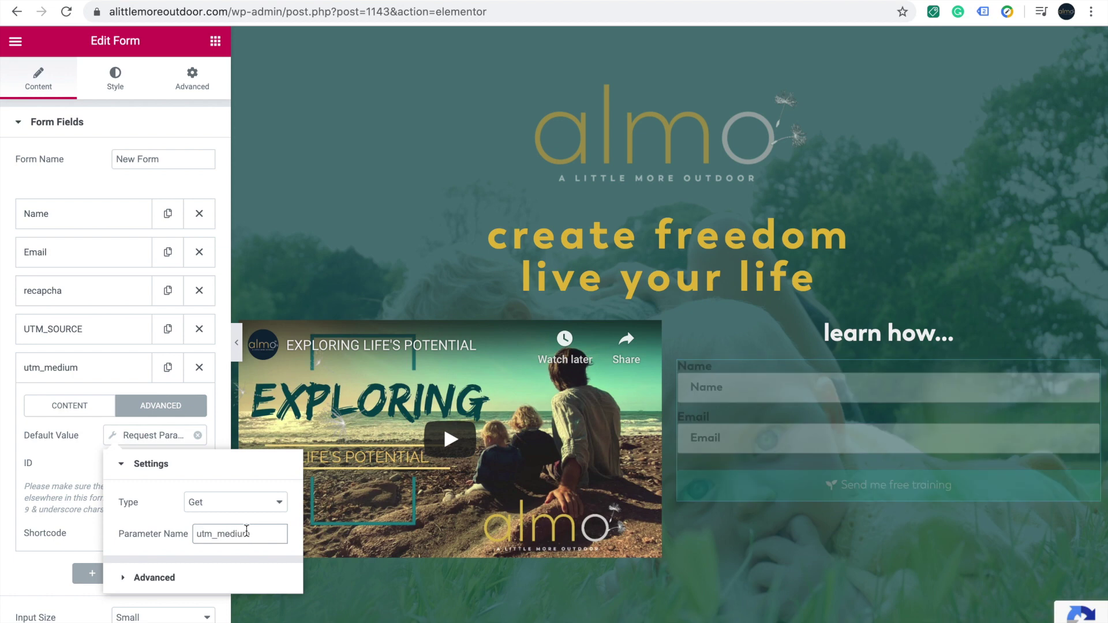
click(86, 462)
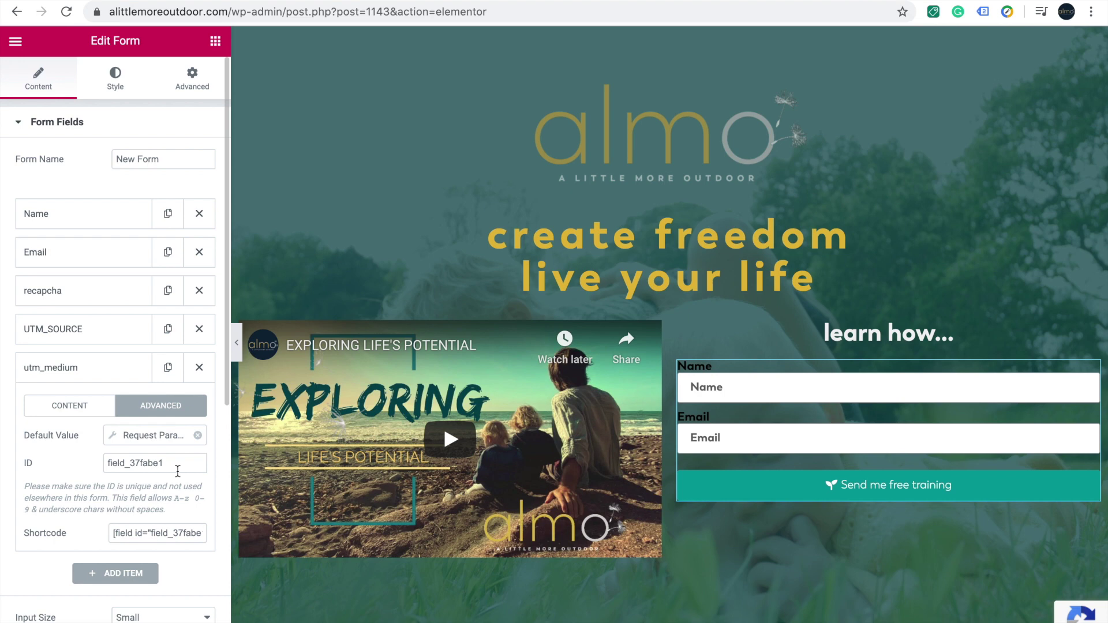
Replace the hidden field's ID with utm_medium.
drag(178, 471, 62, 473)
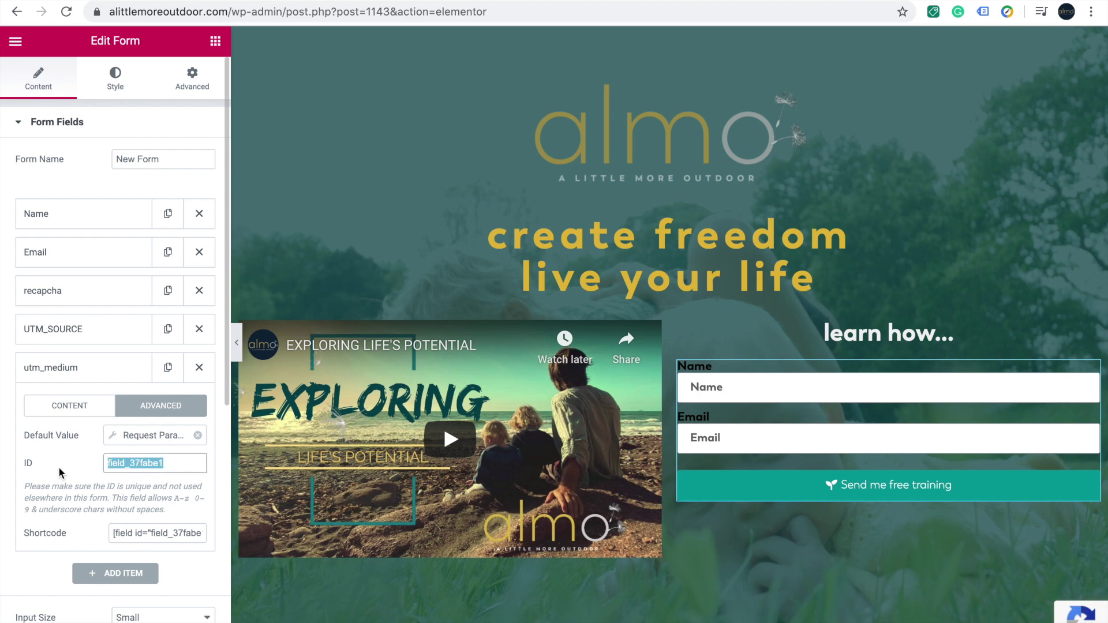
key(BackSpace)
right_click(131, 465)
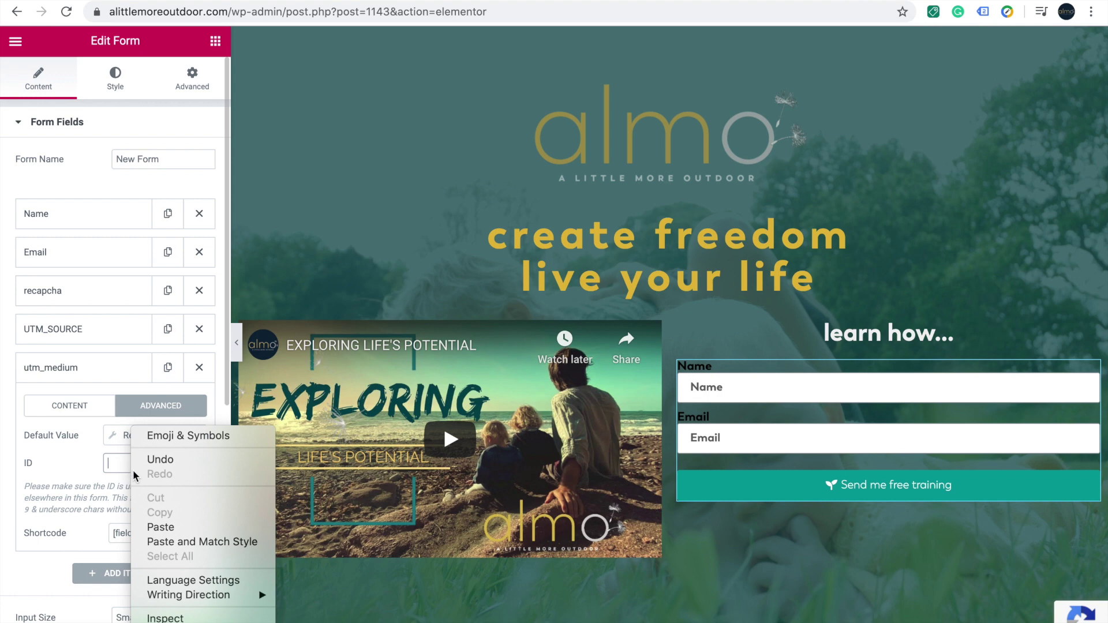
click(158, 527)
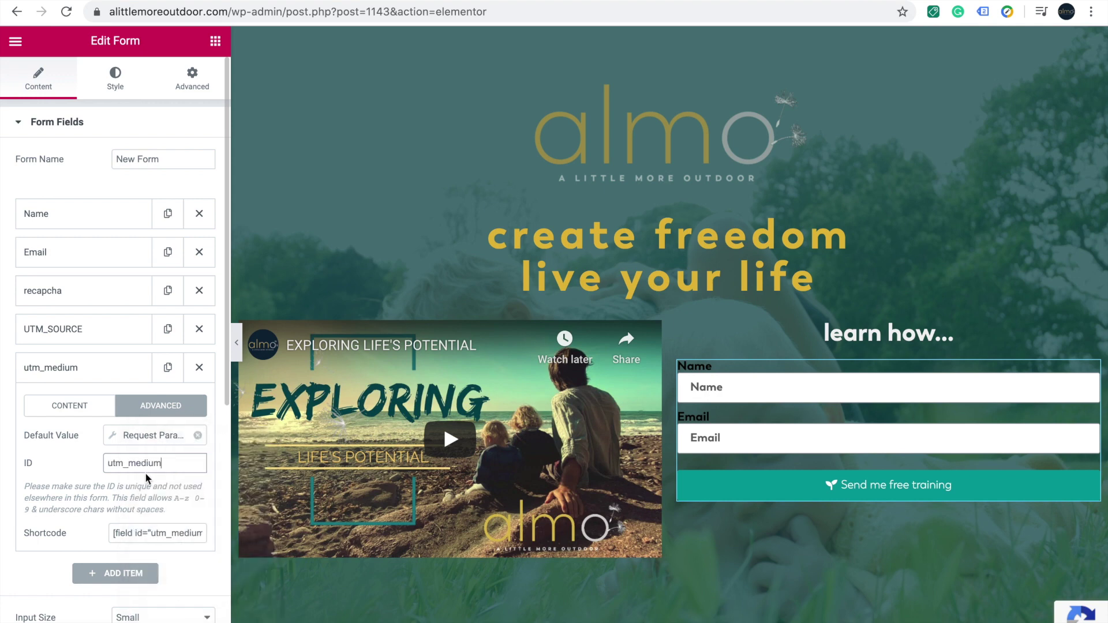
scroll(144, 472, down, 1)
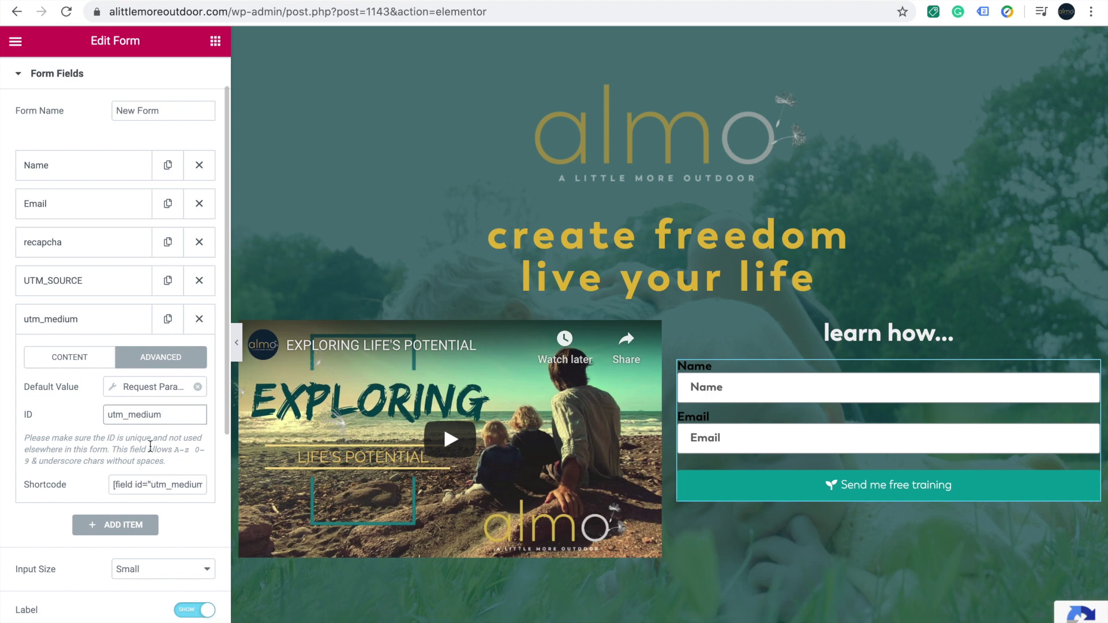
scroll(149, 446, down, 1)
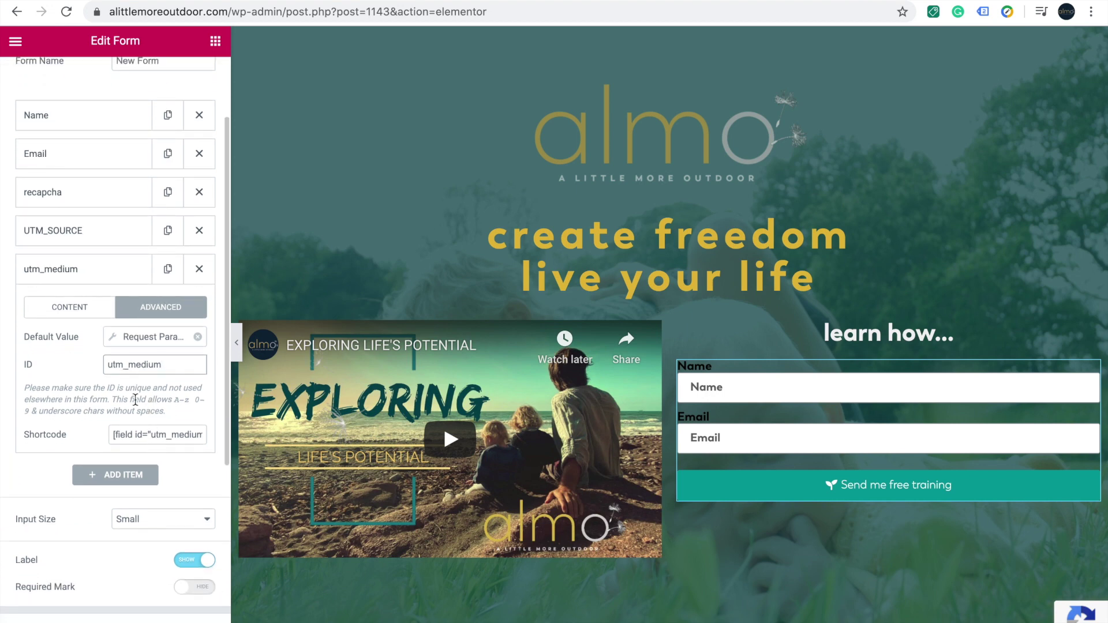
Add a new form item below utm_medium and set its type to Hidden.
scroll(135, 399, down, 2)
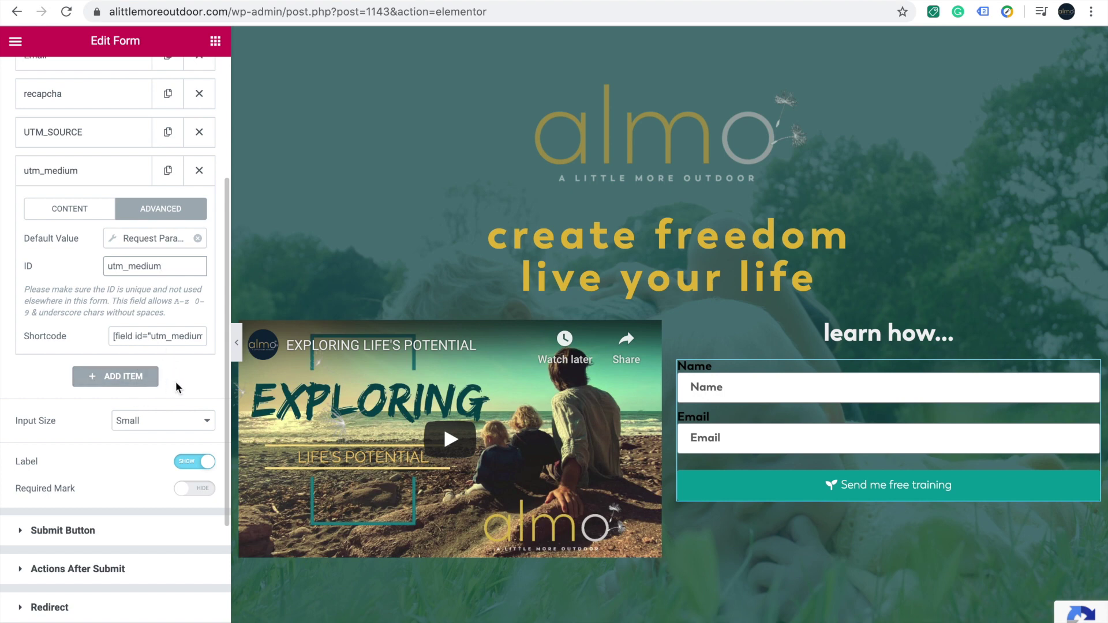
click(123, 378)
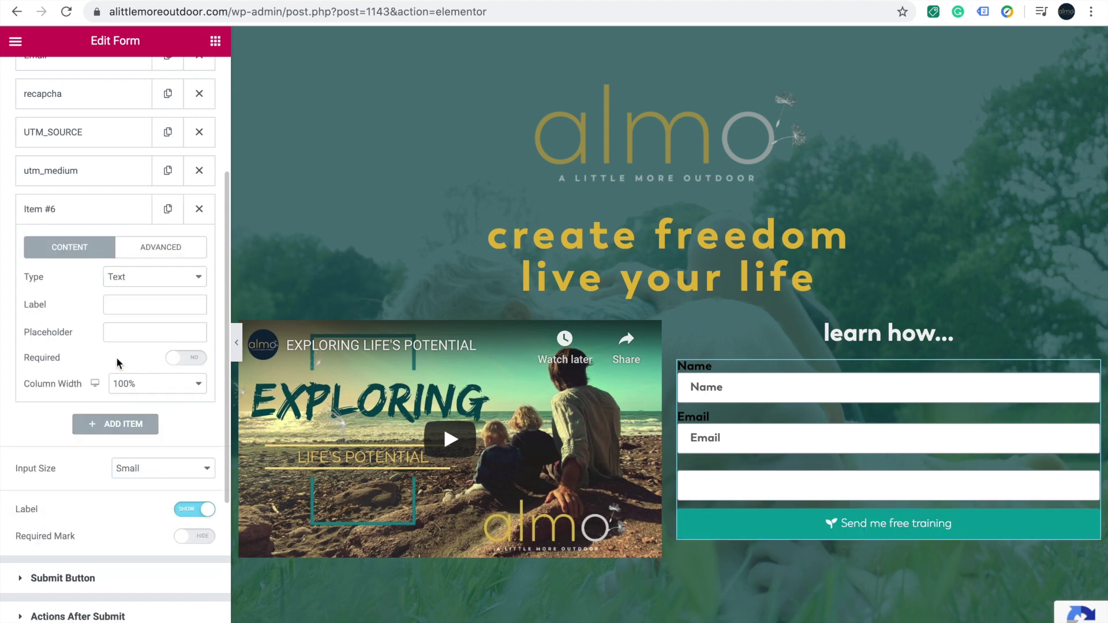
click(149, 279)
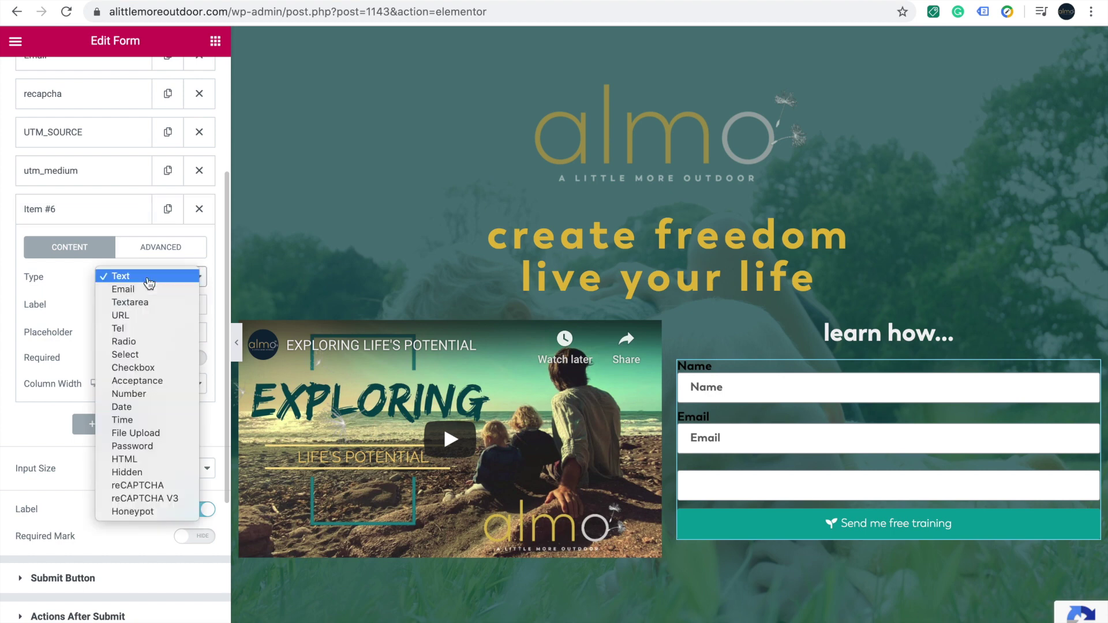
click(147, 473)
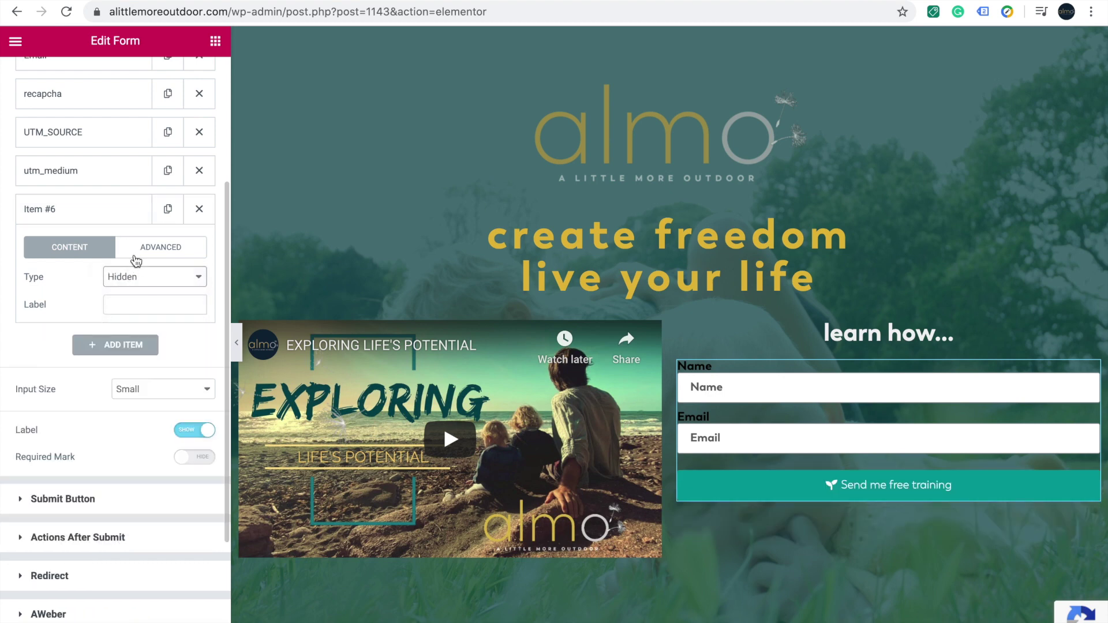
Paste utm_campaign, the name of the AWeber custom field, as the label of the new hidden form item.
click(144, 305)
scroll(111, 559, down, 3)
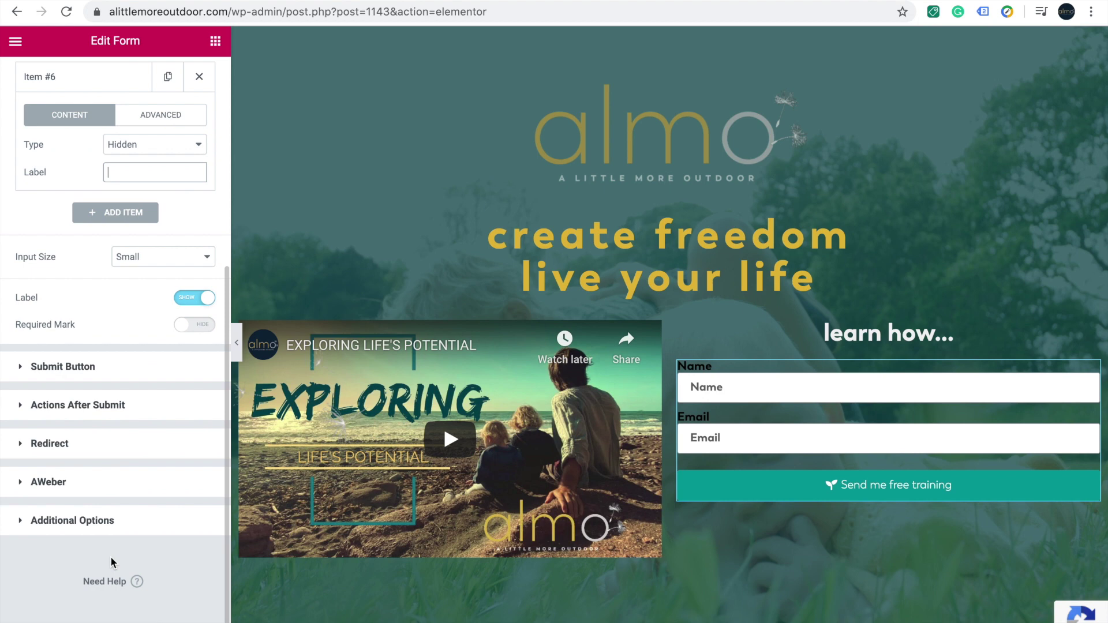
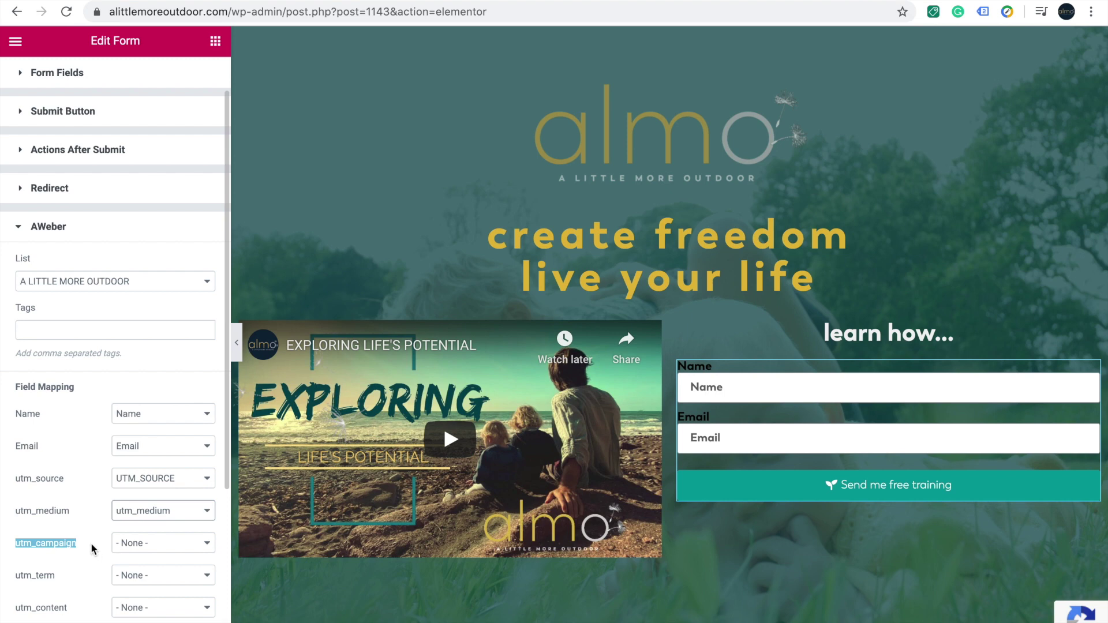
scroll(99, 478, up, 2)
click(28, 129)
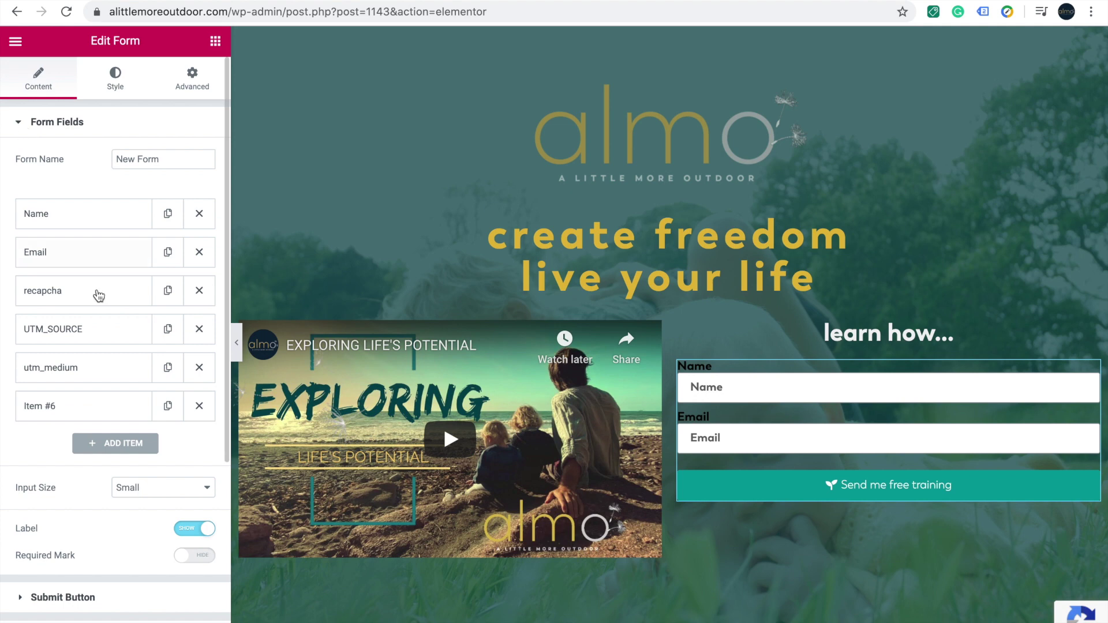
click(82, 407)
click(157, 492)
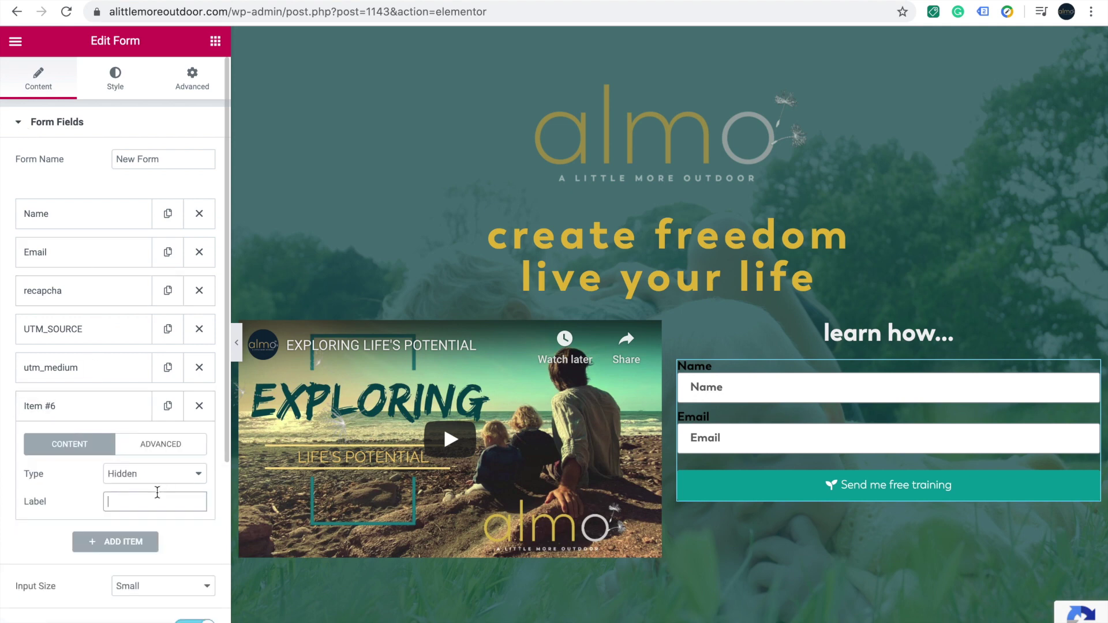
right_click(157, 497)
click(188, 527)
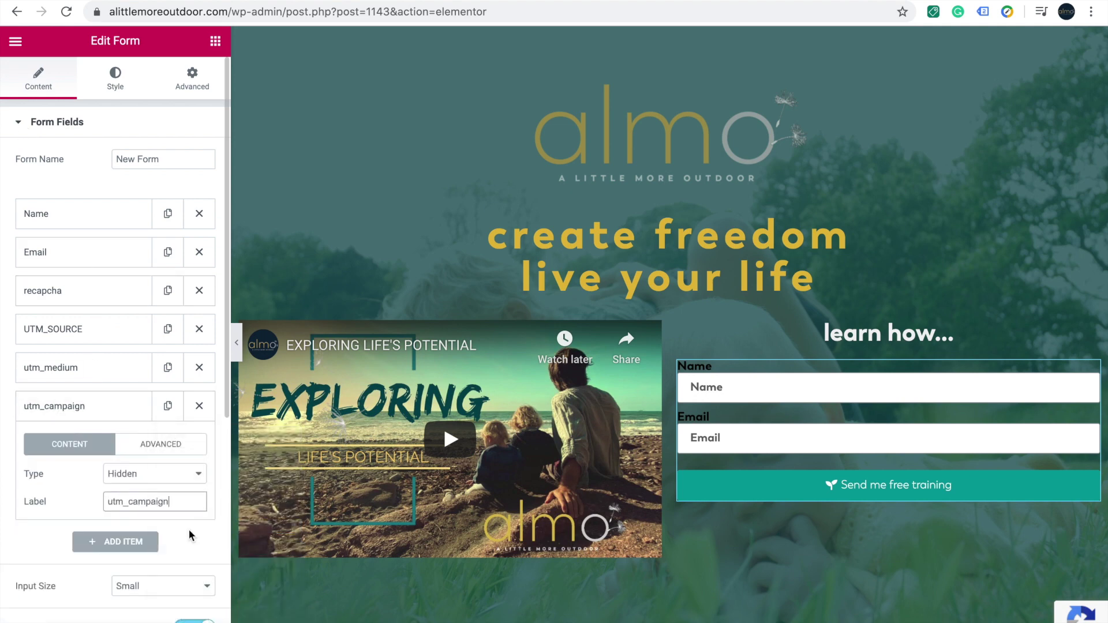
Set the utm_campaign field's default value to the dynamic Request Parameter tag from the Site group.
click(164, 452)
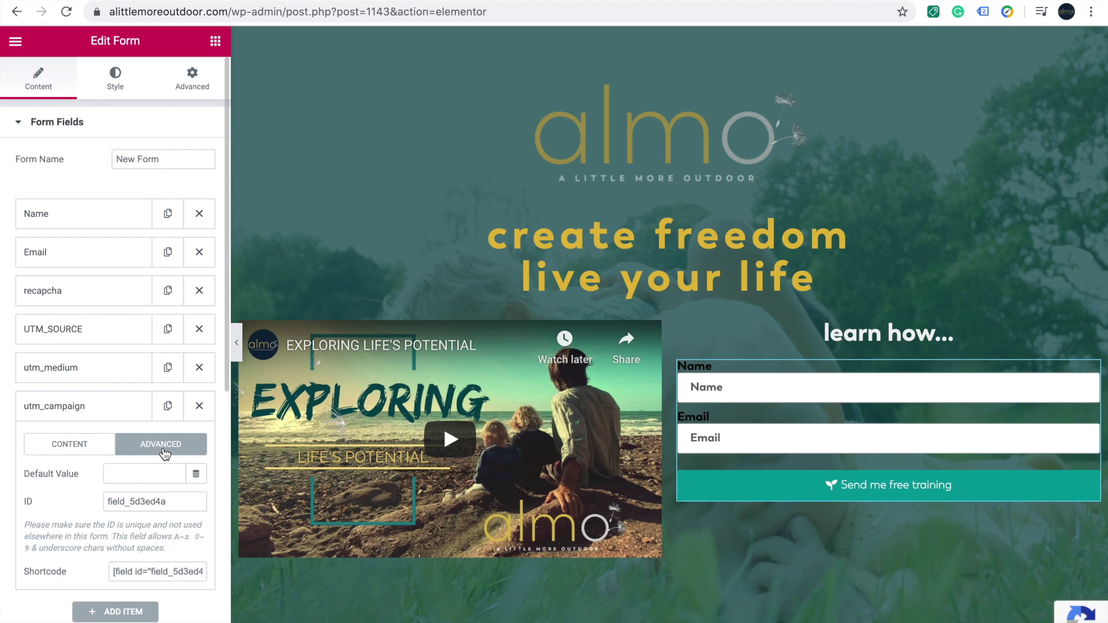
click(196, 474)
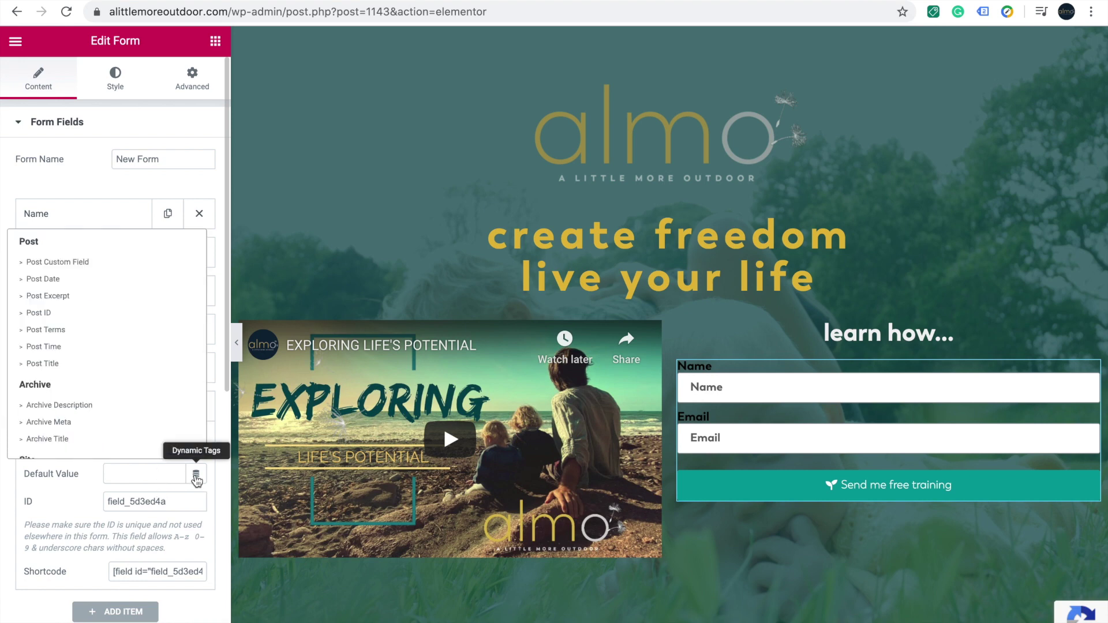
scroll(92, 430, down, 5)
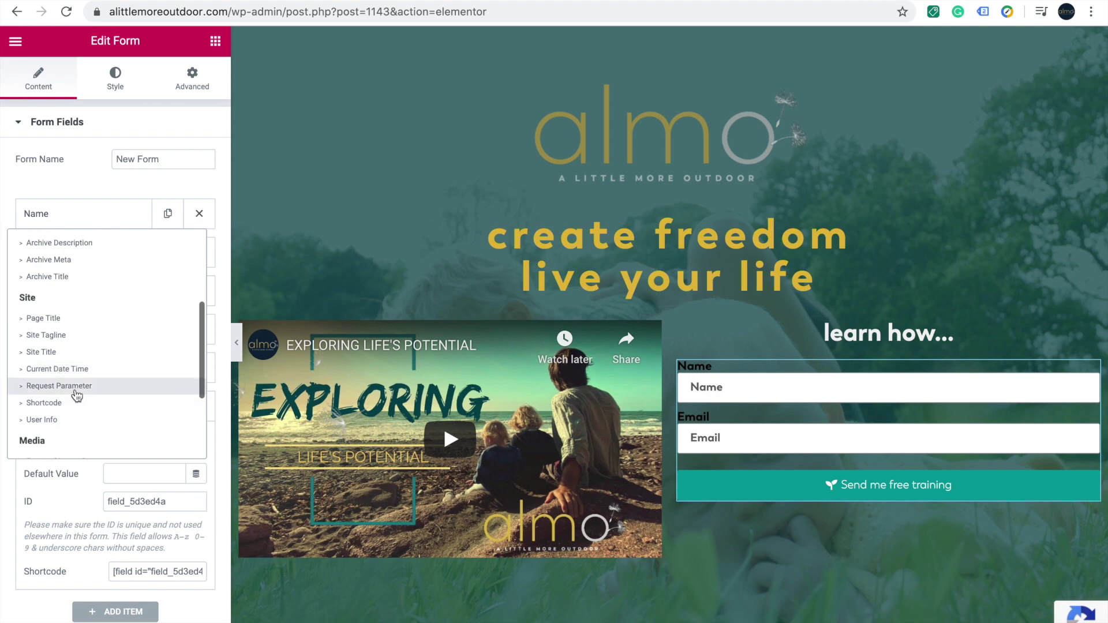
click(75, 388)
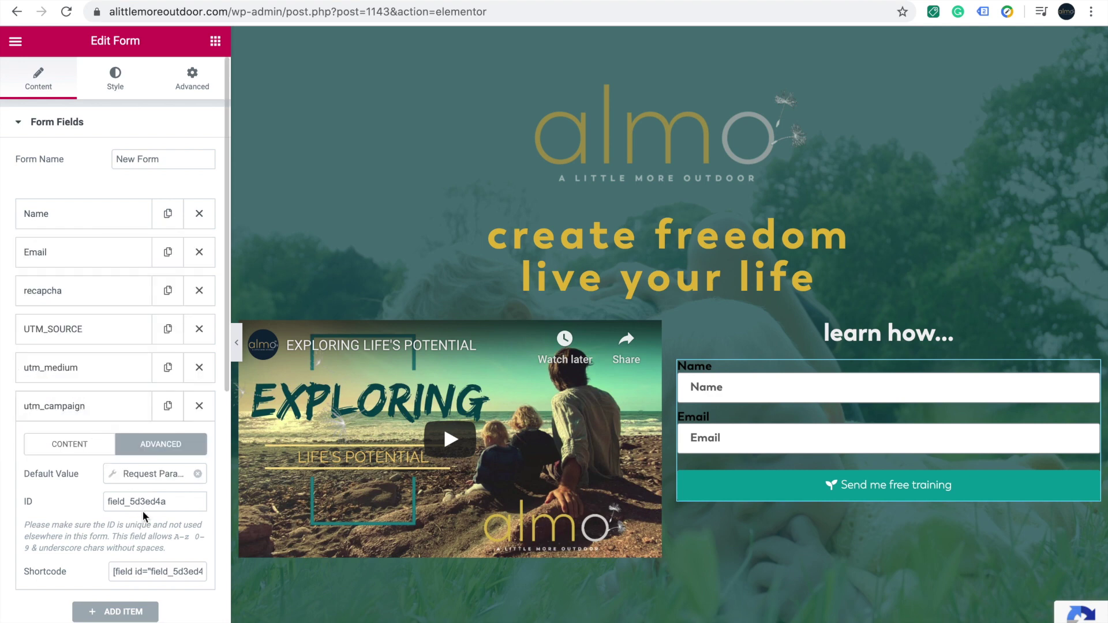
Configure the utm_campaign field's Request Parameter tag with type Get and the parameter name utm_campaign.
click(113, 478)
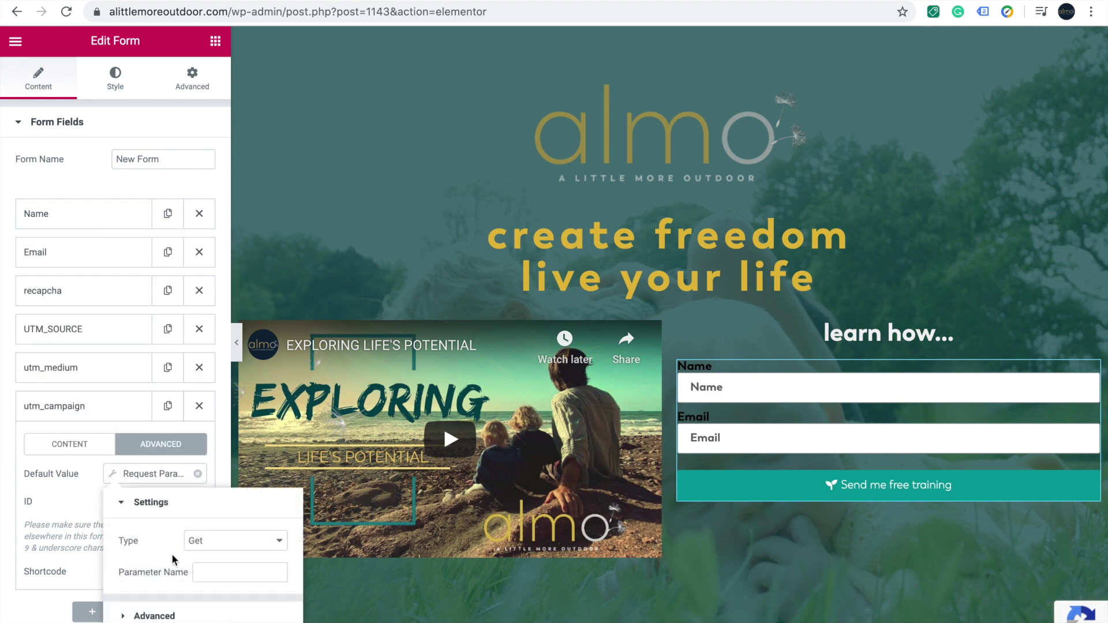
click(212, 551)
click(203, 541)
right_click(215, 577)
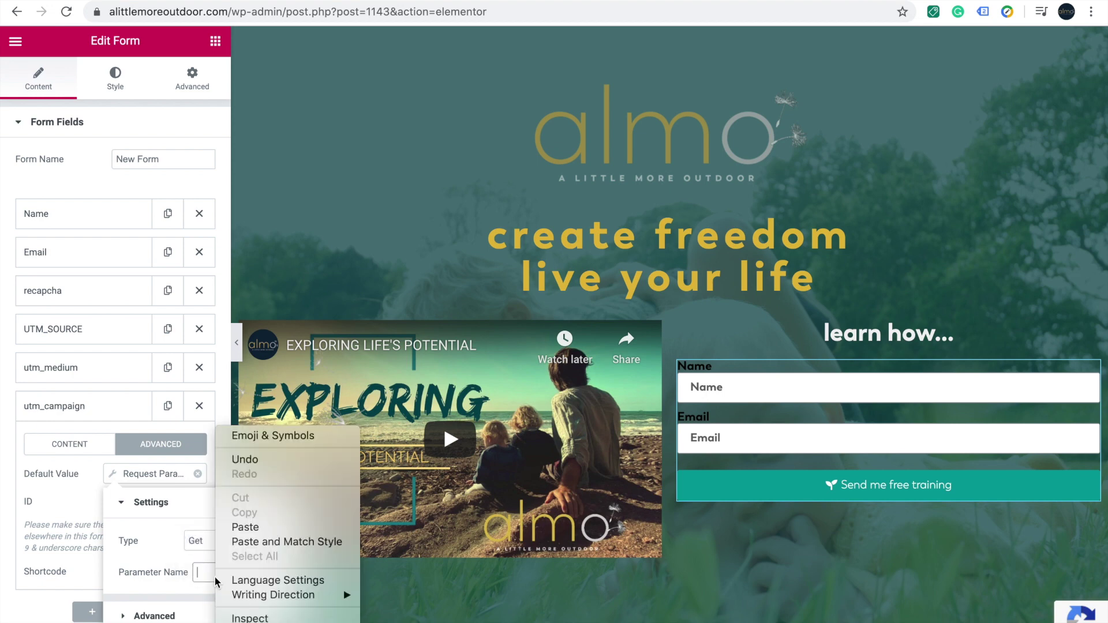
click(250, 529)
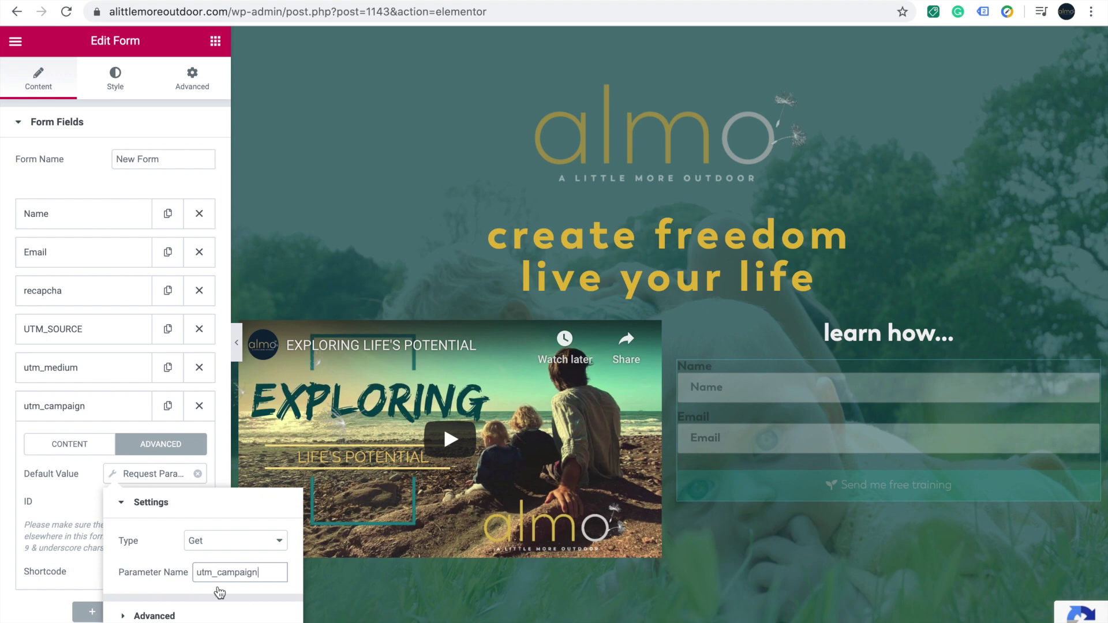
click(88, 509)
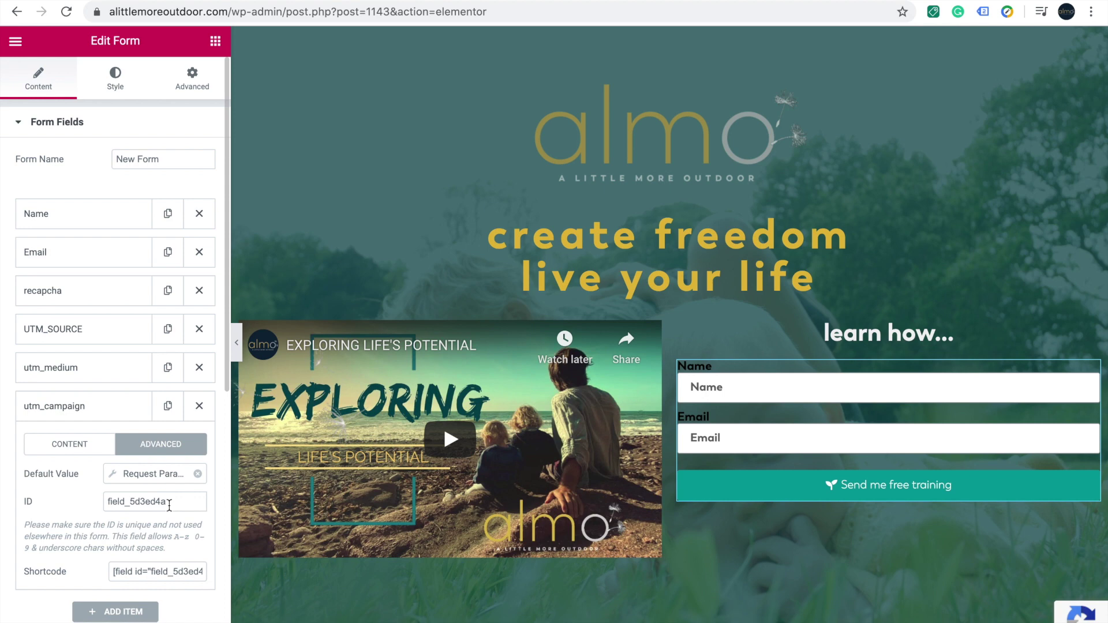
Replace the hidden campaign field's ID with utm_campaign.
drag(169, 505, 58, 503)
key(BackSpace)
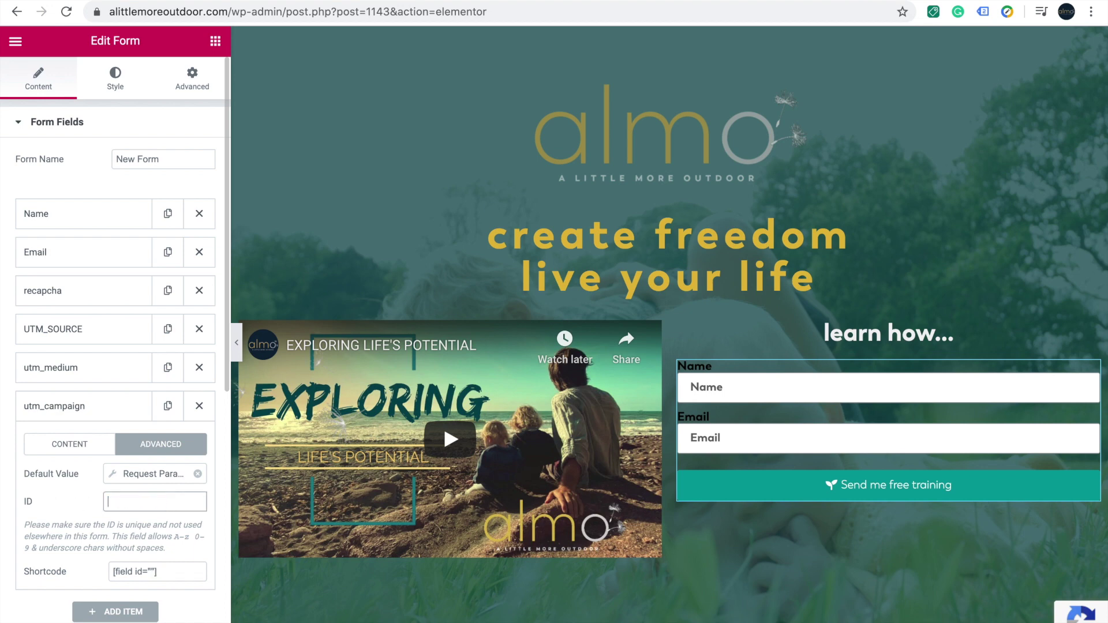
right_click(150, 503)
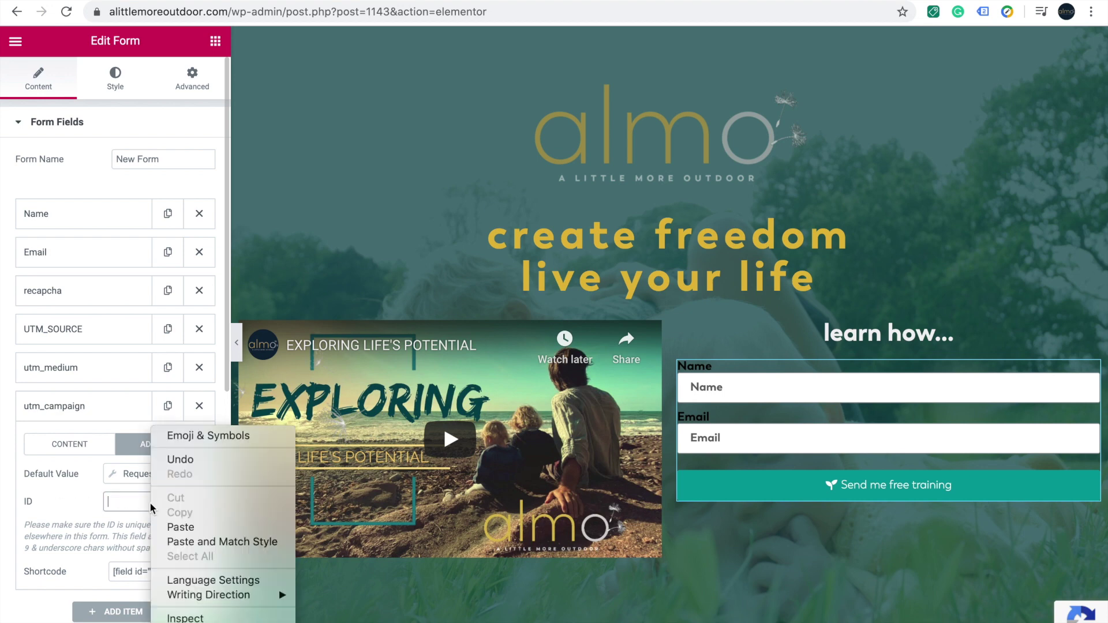
click(180, 527)
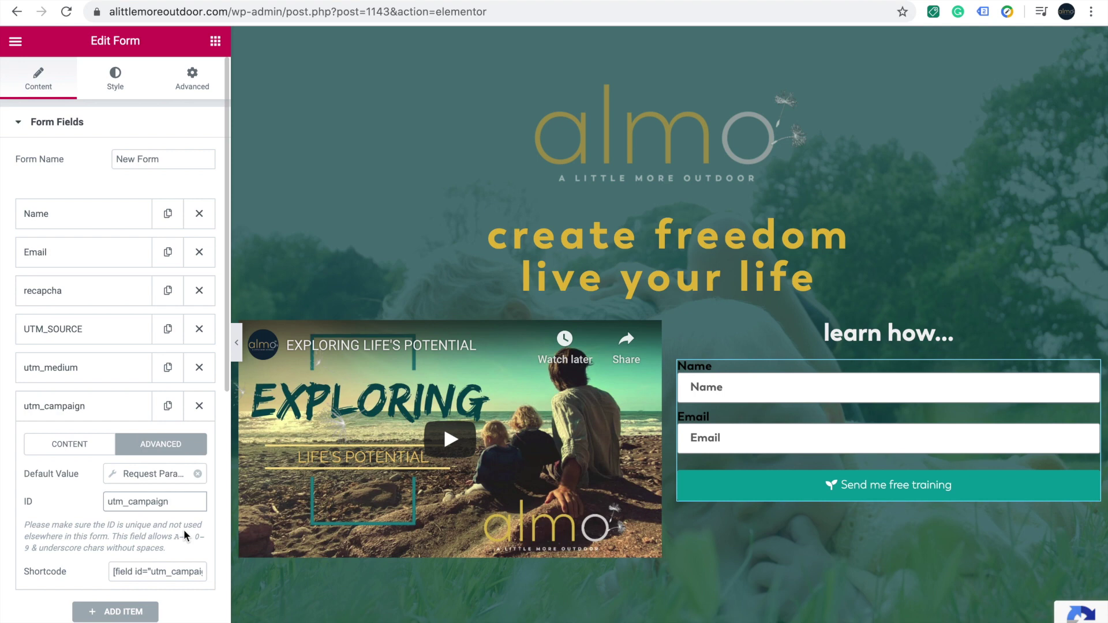
scroll(115, 522, down, 1)
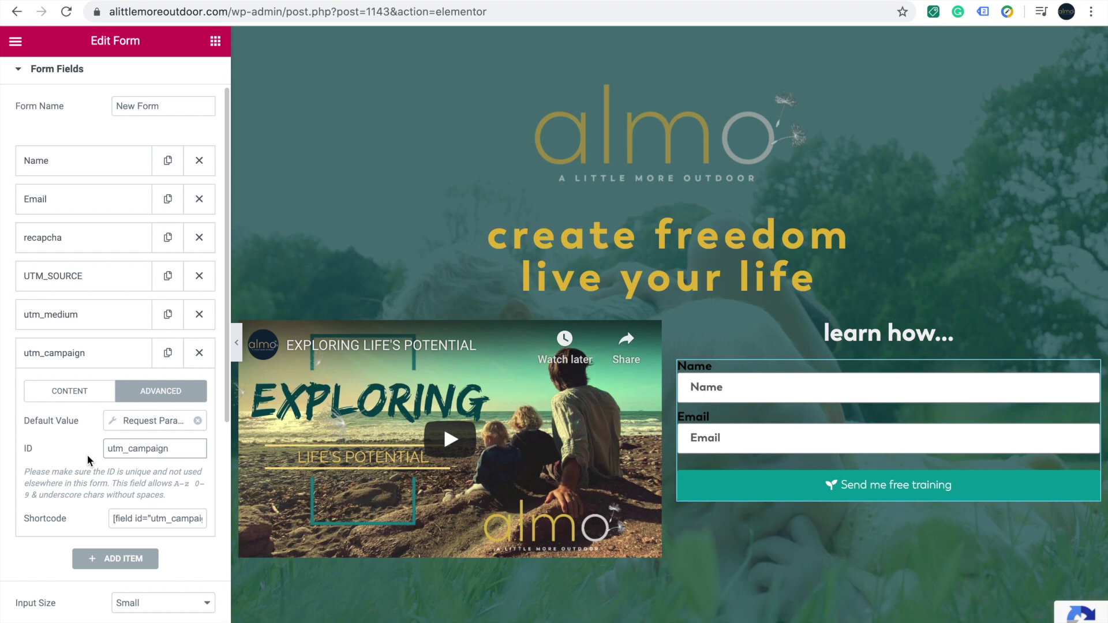
scroll(88, 459, down, 2)
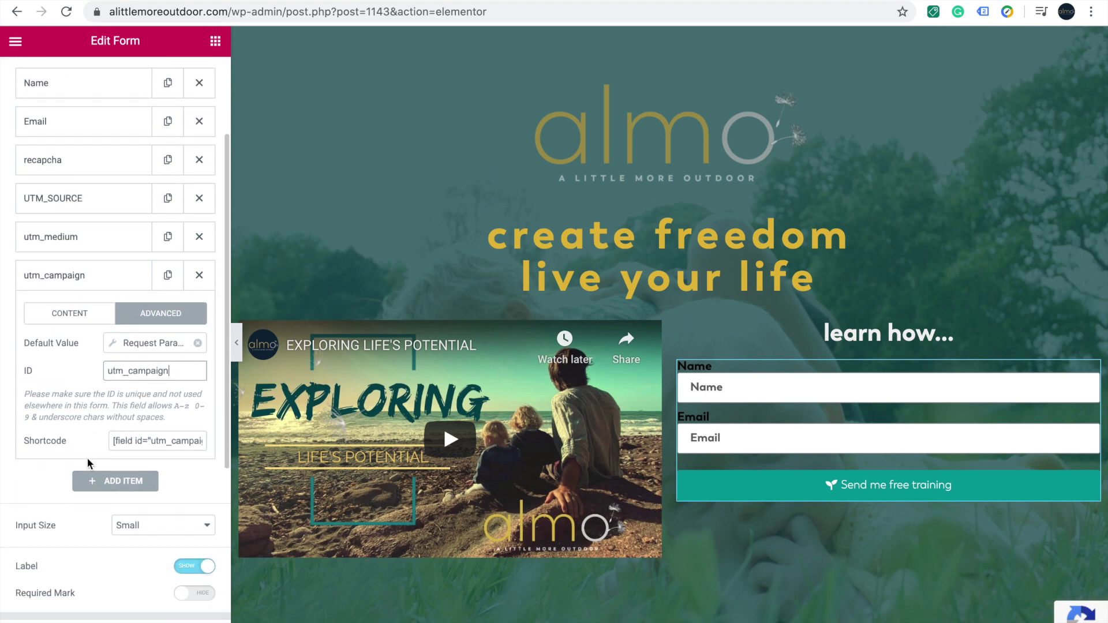
scroll(88, 462, down, 5)
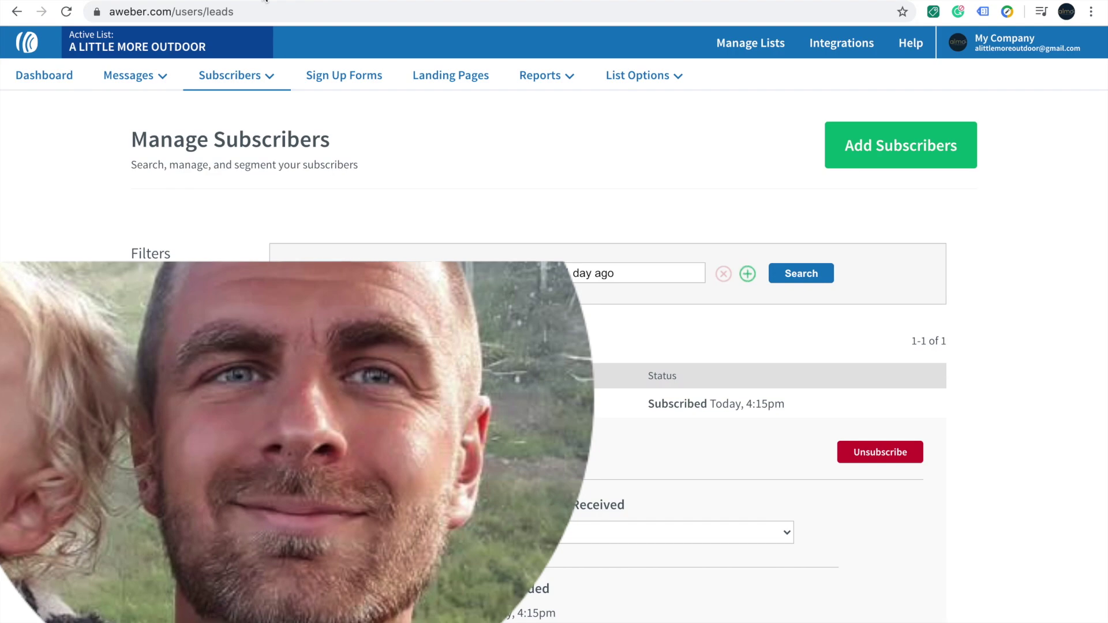
Examine the UTM, gclid and t custom fields in the subscriber's record on AWeber's Manage Subscribers page.
scroll(363, 486, down, 8)
scroll(363, 486, down, 3)
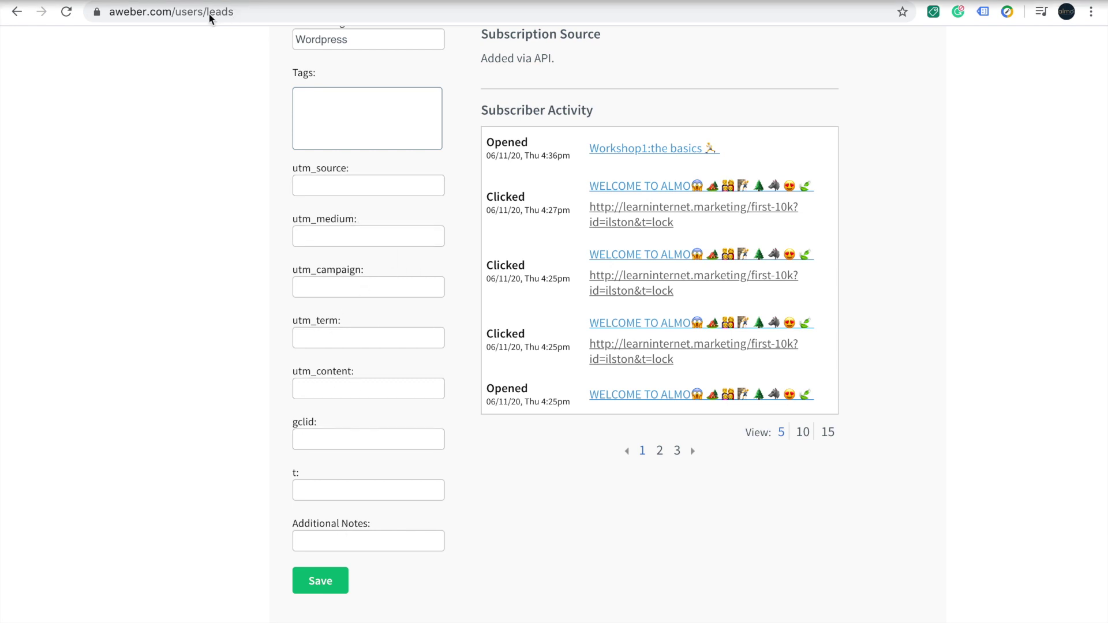
scroll(506, 226, down, 3)
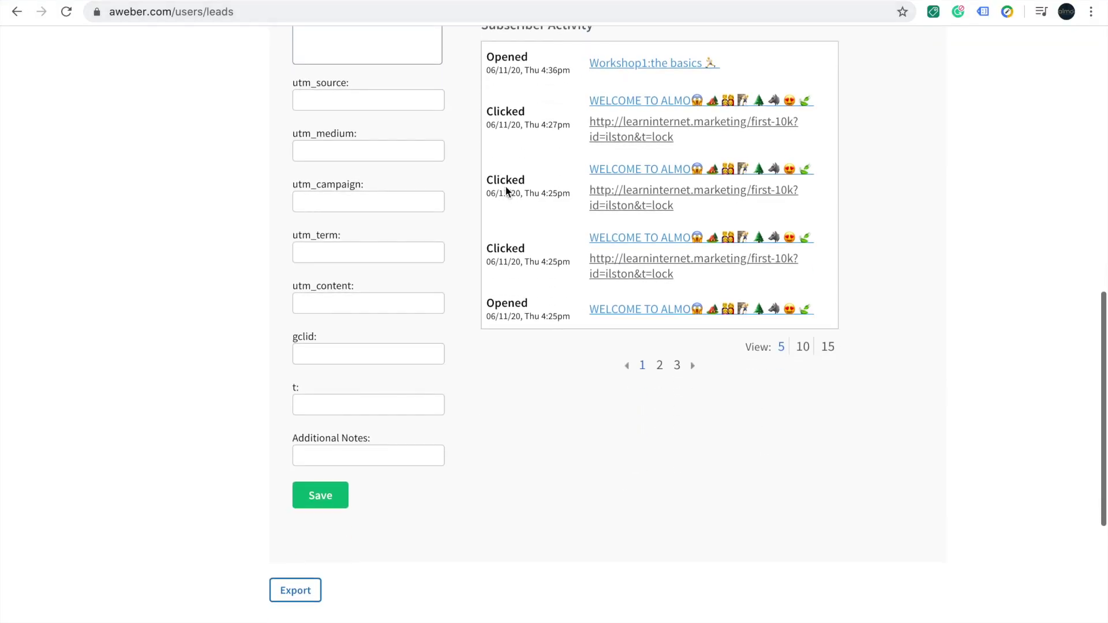
scroll(506, 191, up, 1)
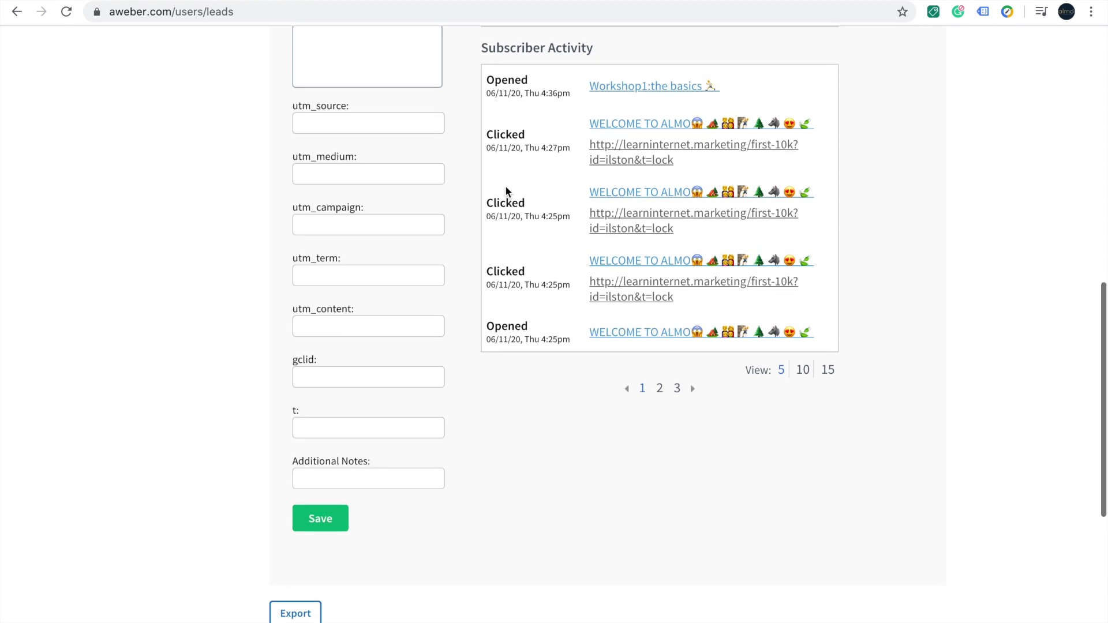
scroll(506, 187, up, 1)
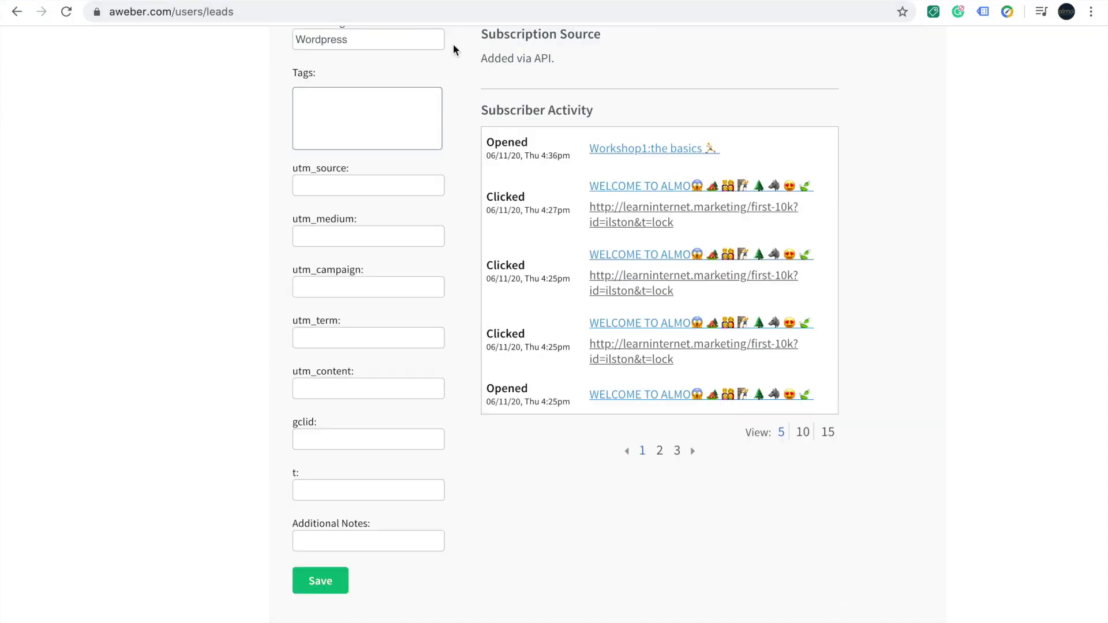
scroll(508, 189, down, 3)
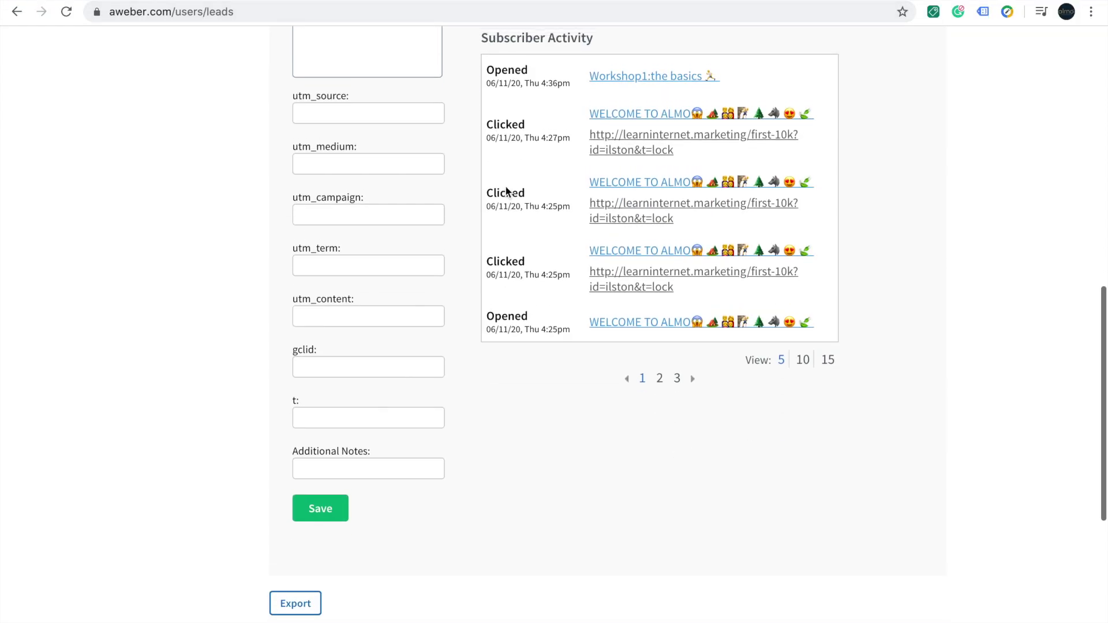